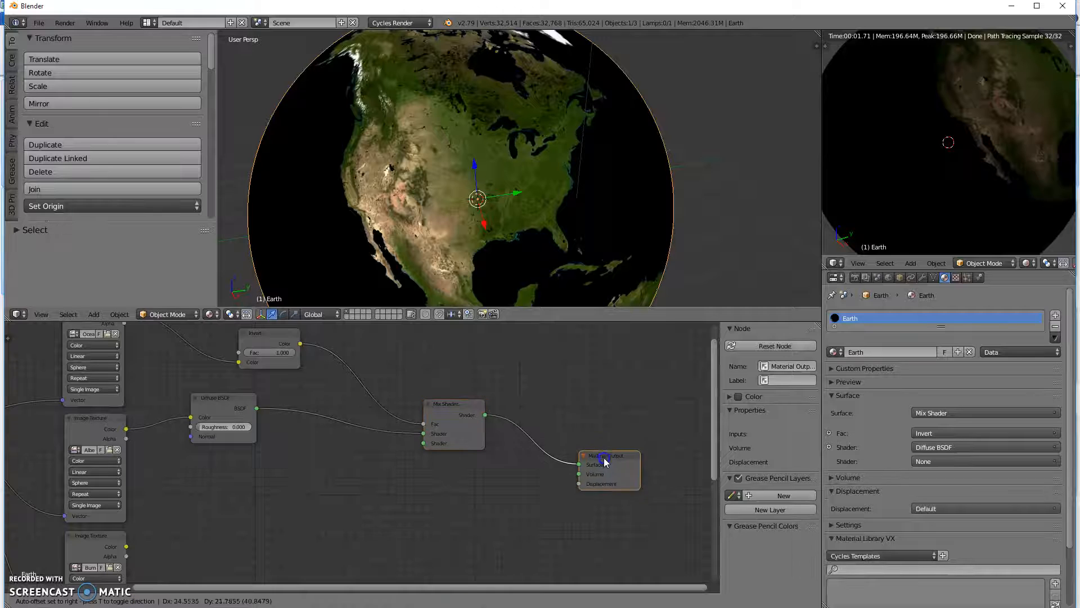
Shift the Mix Shader and Diffuse BSDF nodes slightly within the Earth material's node tree
{"action": "left_click_drag", "start_coordinate": [447, 407], "coordinate": [457, 416]}
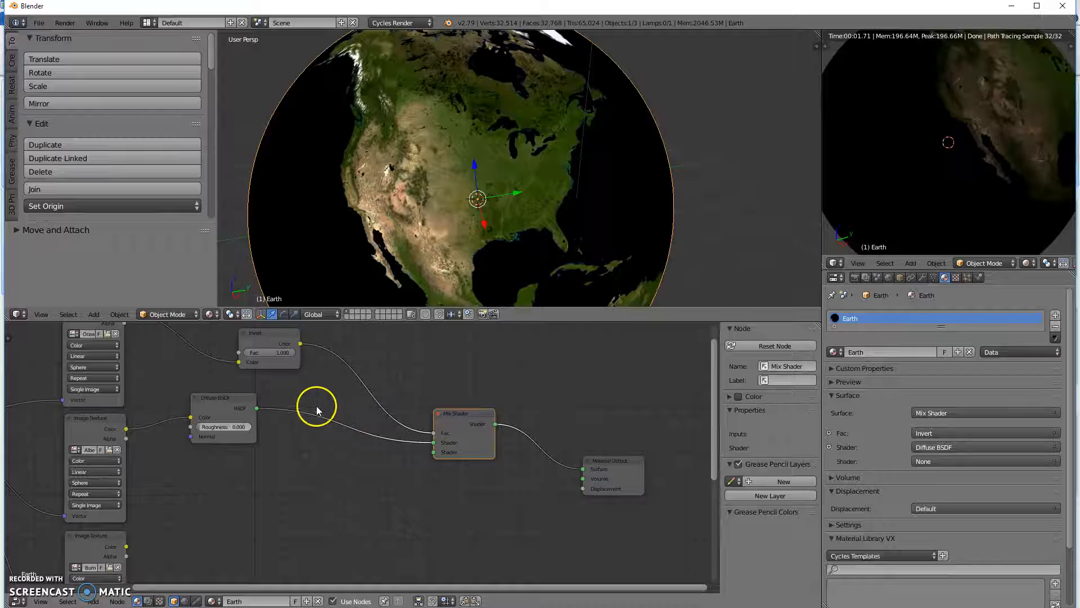
{"action": "left_click_drag", "start_coordinate": [211, 402], "coordinate": [219, 409]}
{"action": "middle_click_drag", "start_coordinate": [228, 491], "coordinate": [336, 521]}
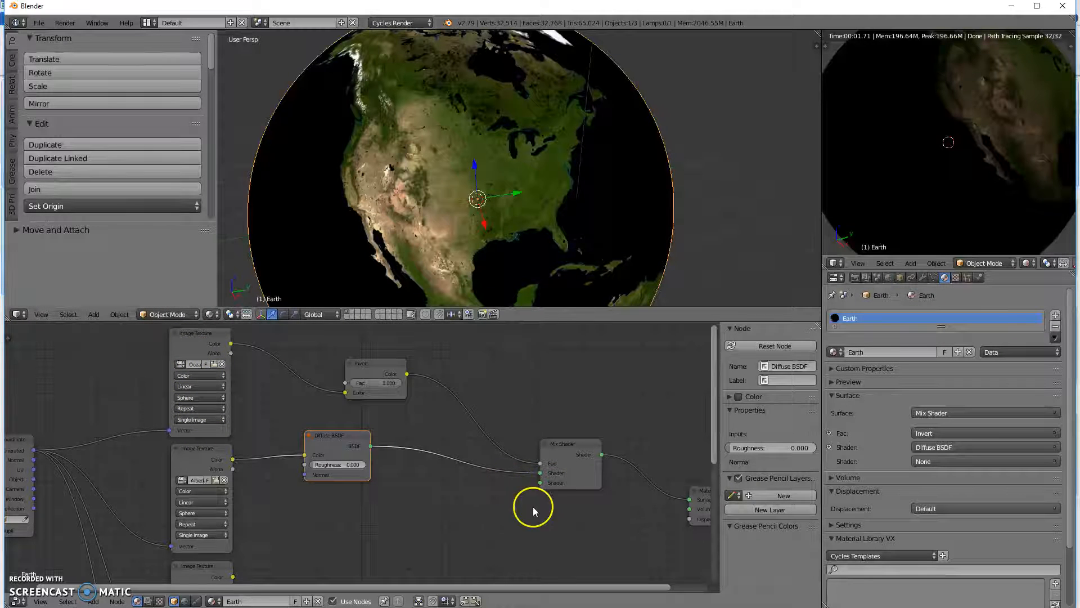
Examine the Earth material's image texture nodes and their connections to the Texture Coordinate node
{"action": "middle_click_drag", "start_coordinate": [415, 527], "coordinate": [416, 519]}
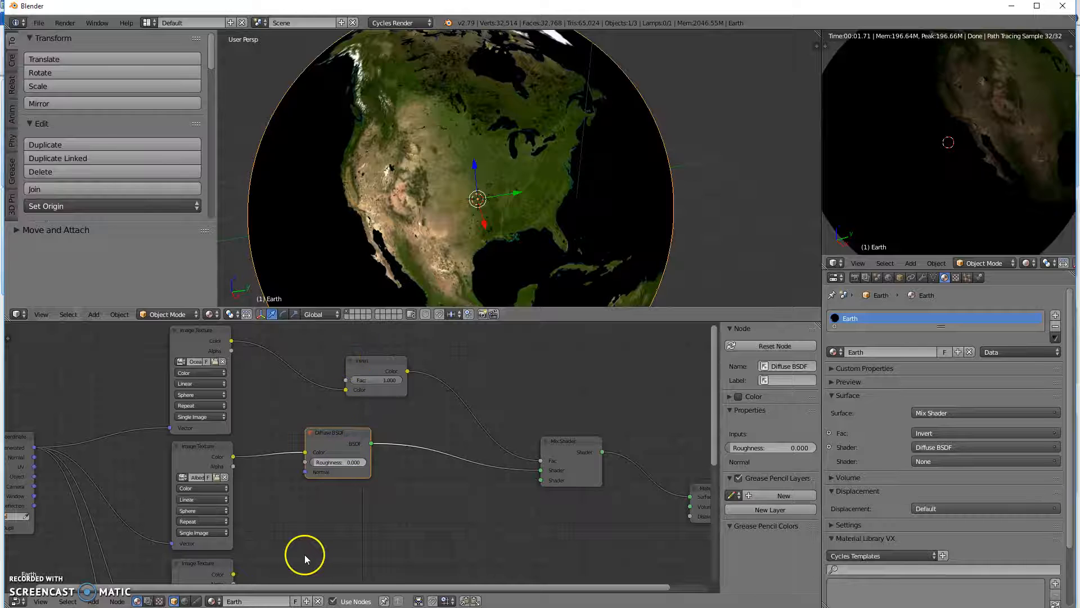
{"action": "middle_click_drag", "start_coordinate": [318, 527], "coordinate": [396, 528]}
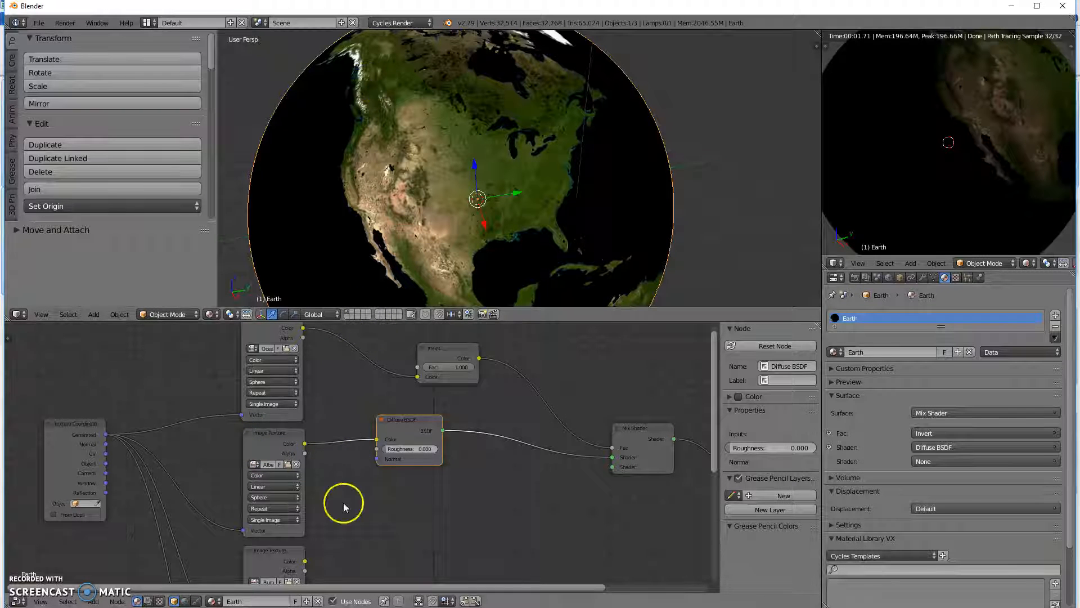
{"action": "middle_click_drag", "start_coordinate": [365, 513], "coordinate": [371, 378]}
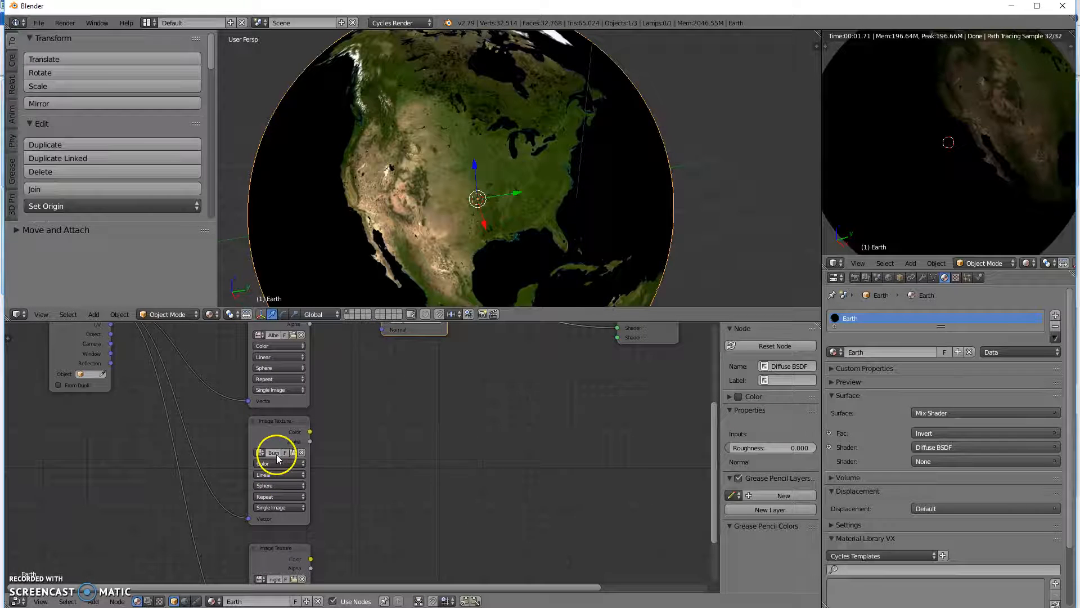
{"action": "middle_click_drag", "start_coordinate": [393, 542], "coordinate": [442, 429]}
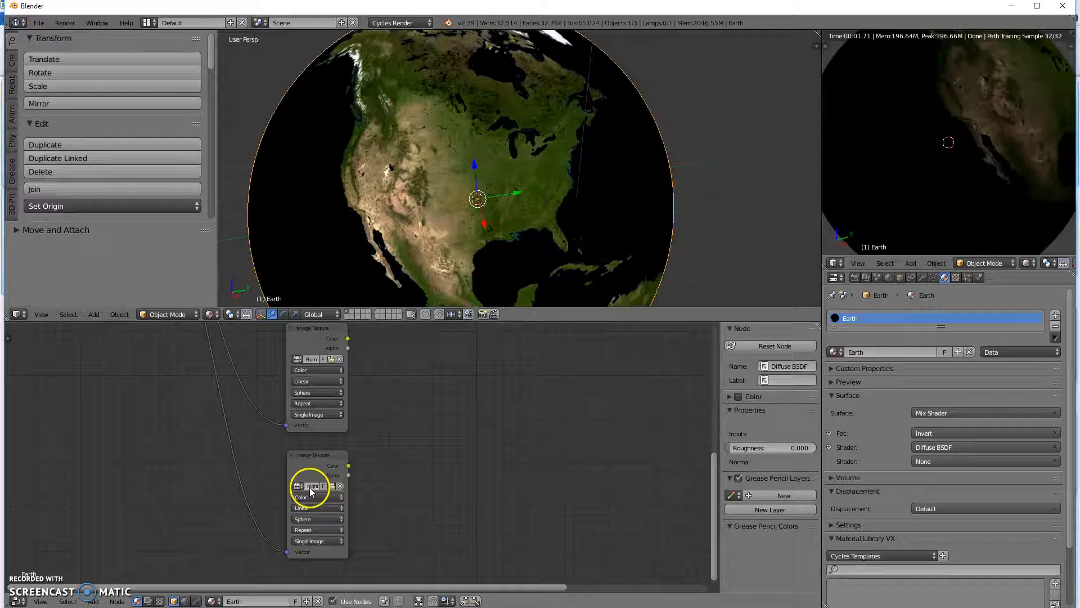
{"action": "middle_click_drag", "start_coordinate": [342, 474], "coordinate": [408, 482], "text": "ctrl"}
{"action": "scroll", "coordinate": [420, 443], "scroll_direction": "down", "scroll_amount": 2}
{"action": "scroll", "coordinate": [128, 370], "scroll_direction": "up", "scroll_amount": 3}
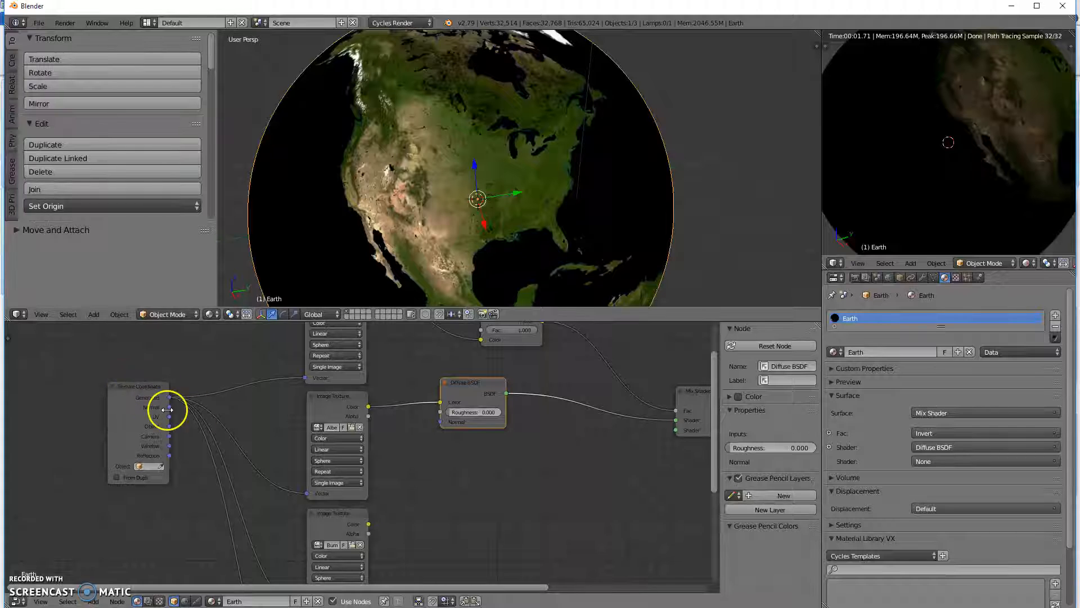
{"action": "middle_click_drag", "start_coordinate": [468, 508], "coordinate": [409, 496]}
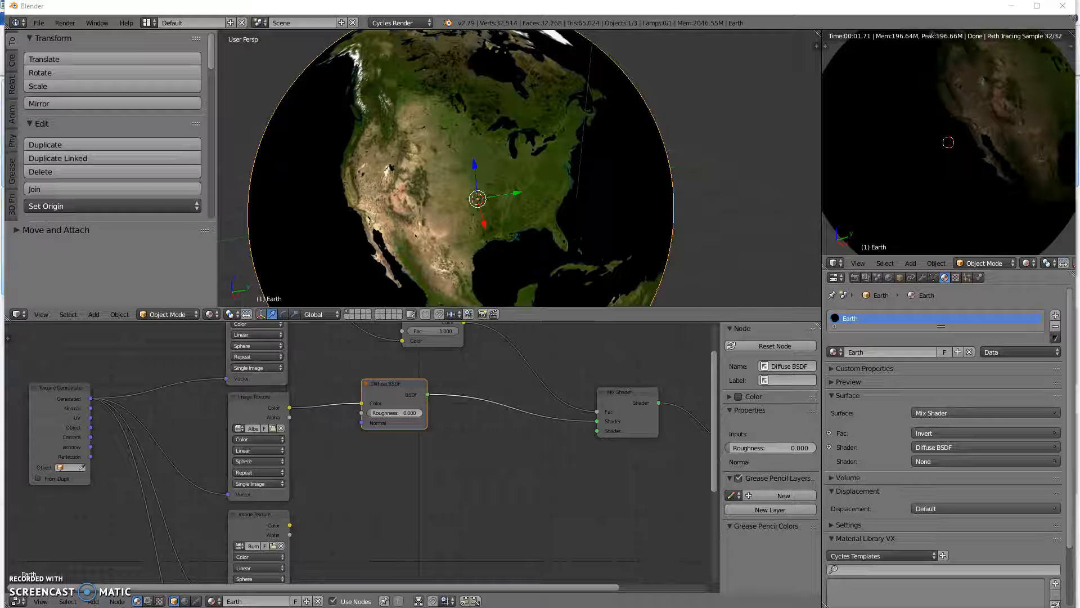
Move the Mix Shader node closer to the Diffuse BSDF node
{"action": "left_click_drag", "start_coordinate": [638, 398], "coordinate": [565, 368]}
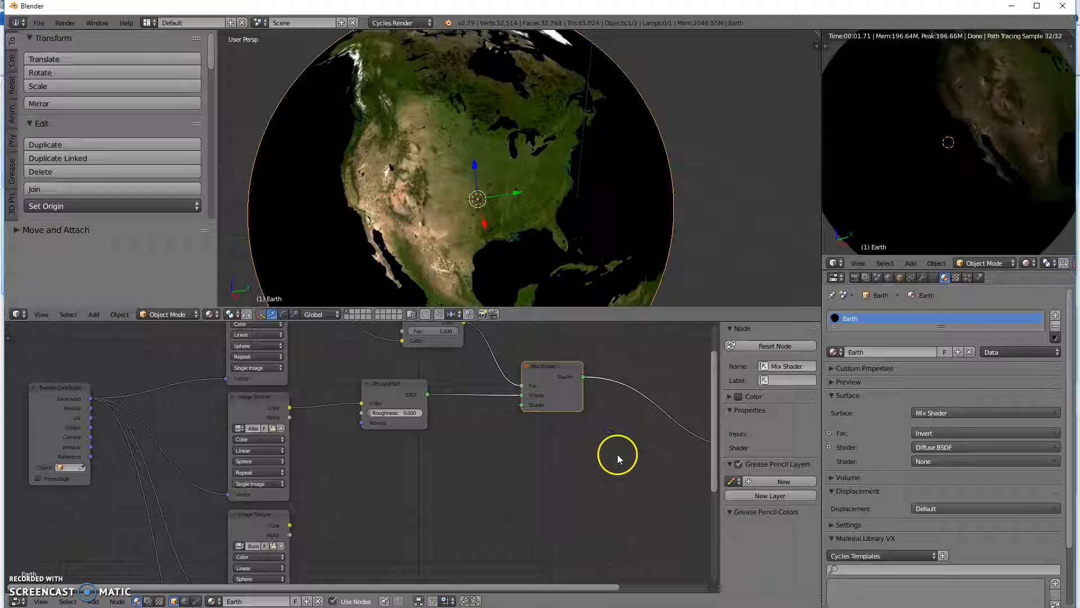
{"action": "middle_click_drag", "start_coordinate": [530, 446], "coordinate": [558, 470]}
{"action": "left_click_drag", "start_coordinate": [571, 385], "coordinate": [582, 402]}
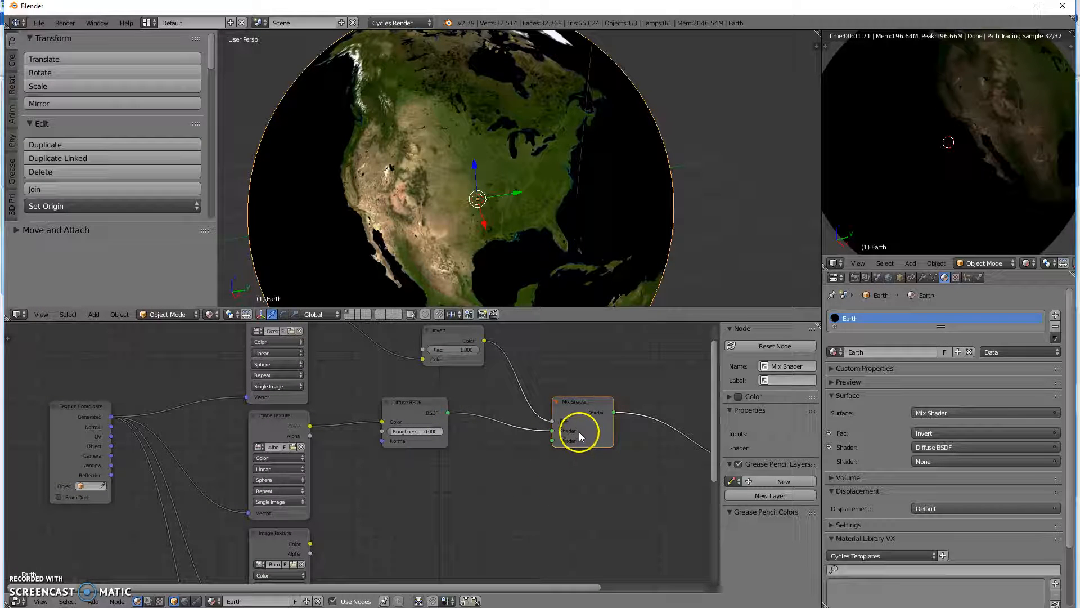
Duplicate the Mix Shader below the original and link its Shader output to the original's second Shader input
{"action": "key", "text": "shift+d"}
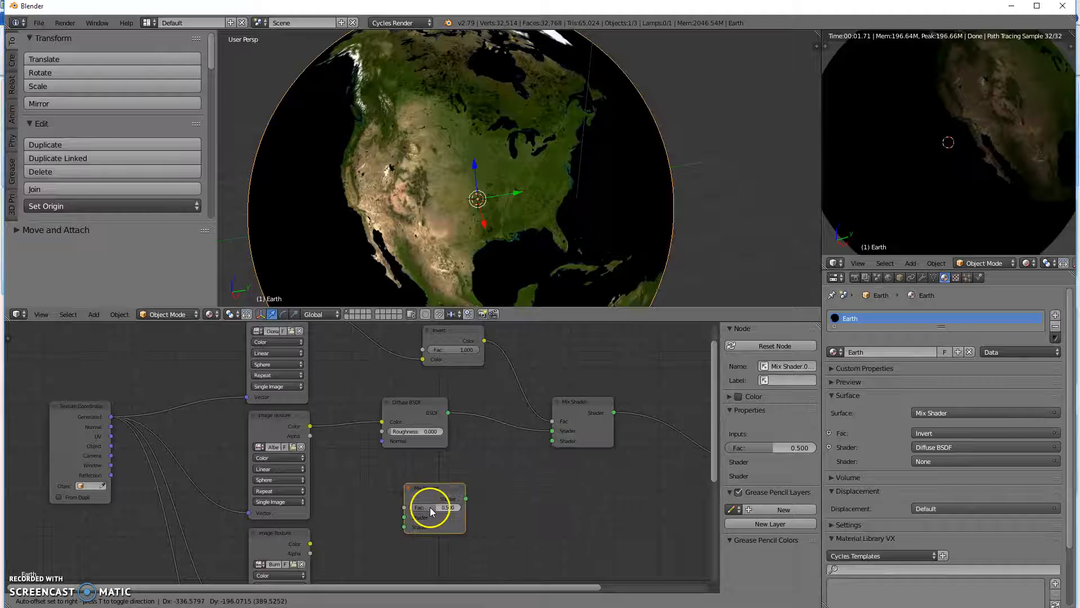
{"action": "left_click", "coordinate": [430, 507]}
{"action": "left_click_drag", "start_coordinate": [467, 498], "coordinate": [552, 440]}
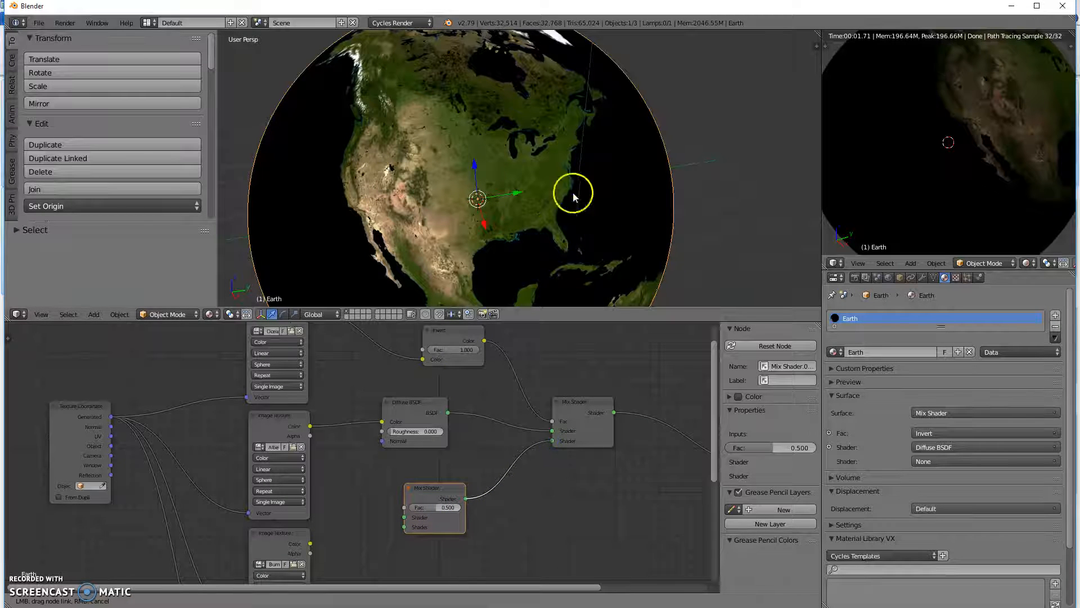
{"action": "mouse_move", "coordinate": [534, 514]}
{"action": "middle_mouse_down"}
{"action": "mouse_move", "coordinate": [545, 499]}
{"action": "mouse_move", "coordinate": [536, 506]}
{"action": "middle_mouse_up"}
{"action": "left_click_drag", "start_coordinate": [445, 476], "coordinate": [488, 476]}
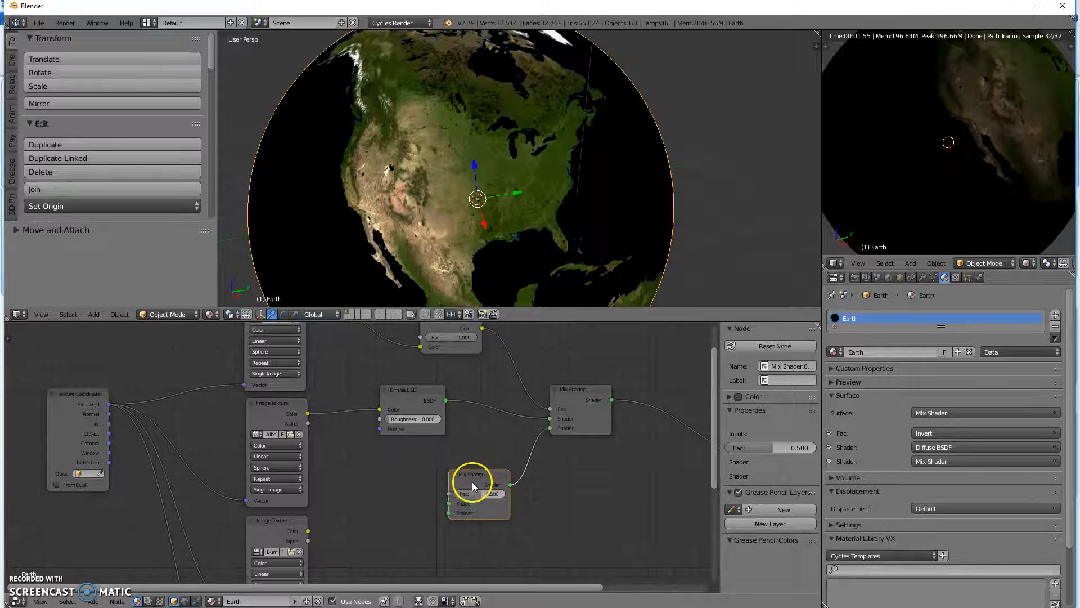
Add a Glossy BSDF node and link its BSDF output to the second Shader input of the duplicated Mix Shader
{"action": "key", "text": "shift+a"}
{"action": "mouse_move", "coordinate": [358, 491]}
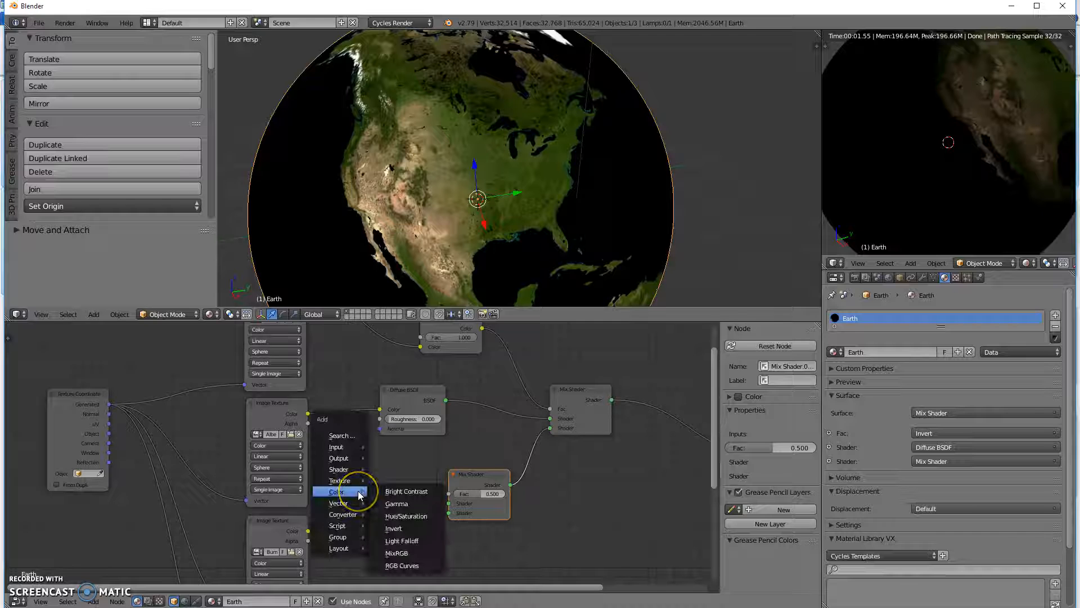
{"action": "mouse_move", "coordinate": [355, 469]}
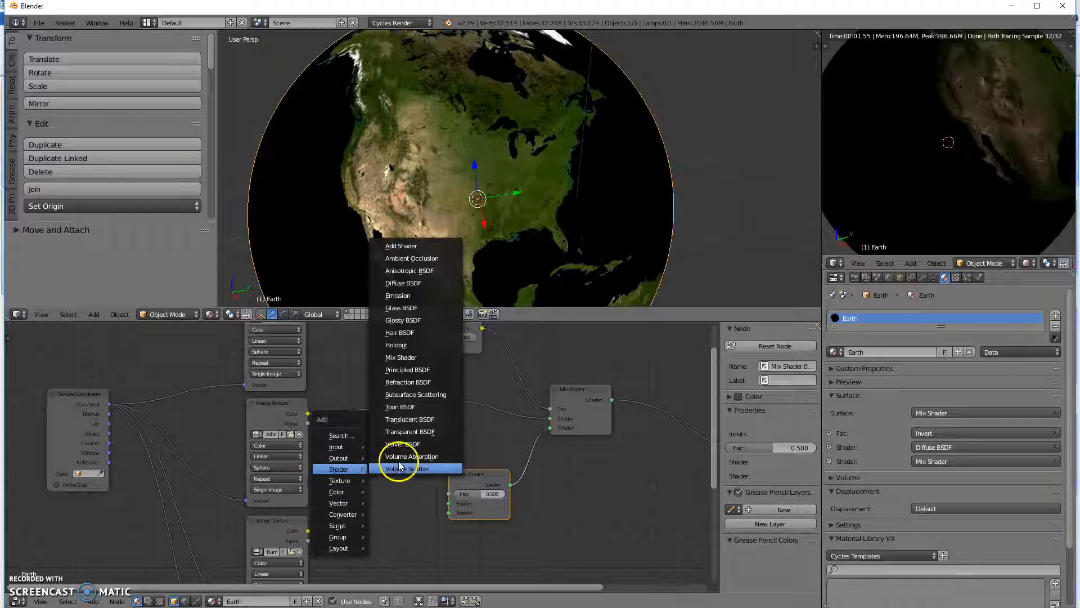
{"action": "left_click", "coordinate": [406, 320]}
{"action": "left_click", "coordinate": [332, 530]}
{"action": "left_click_drag", "start_coordinate": [396, 542], "coordinate": [450, 514]}
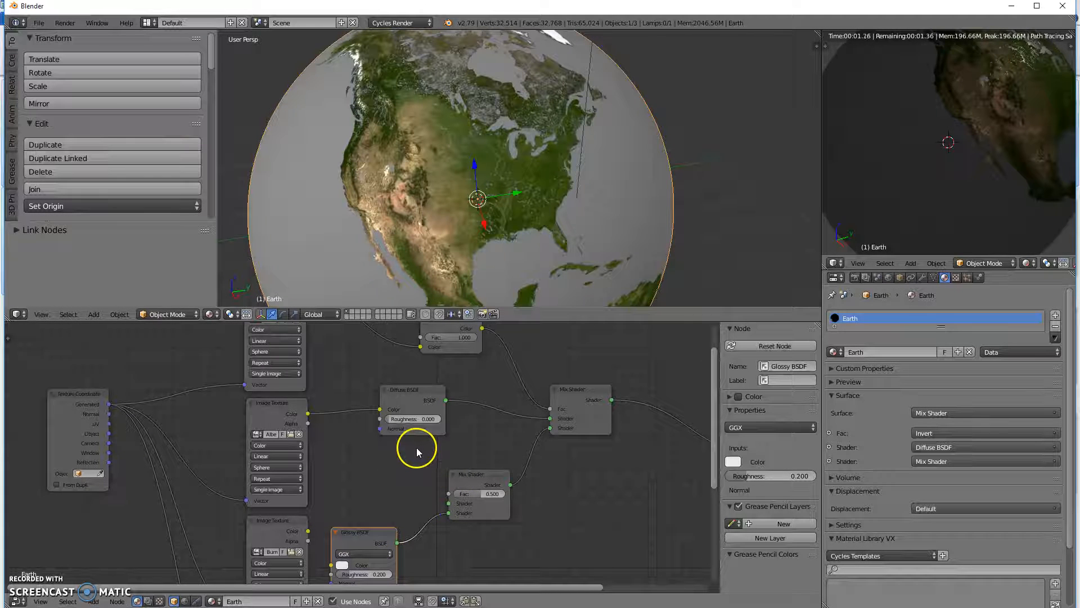
{"action": "key", "text": "g"}
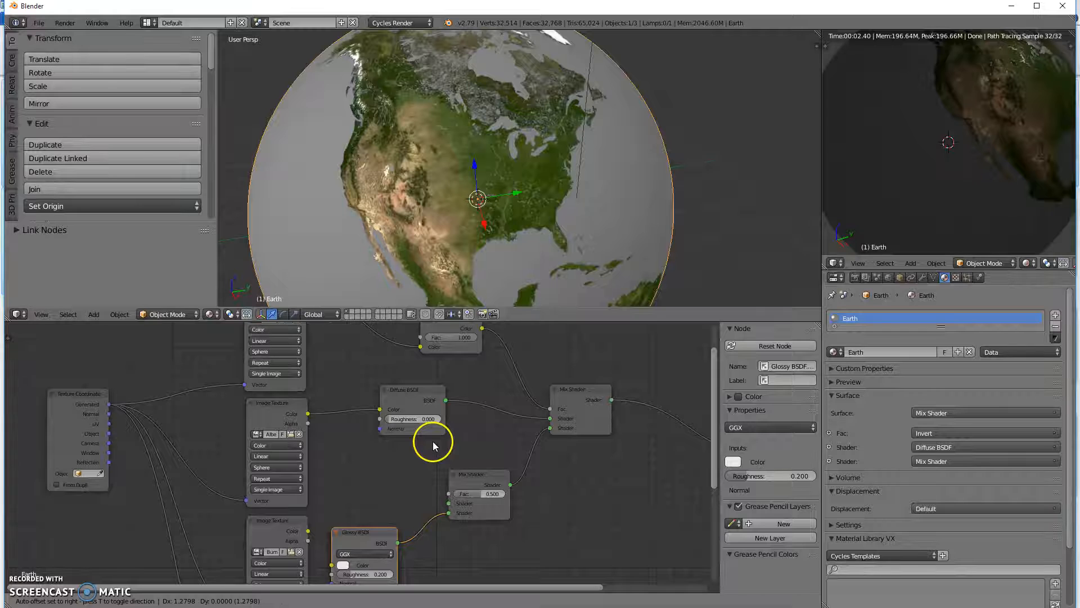
{"action": "left_click", "coordinate": [418, 504]}
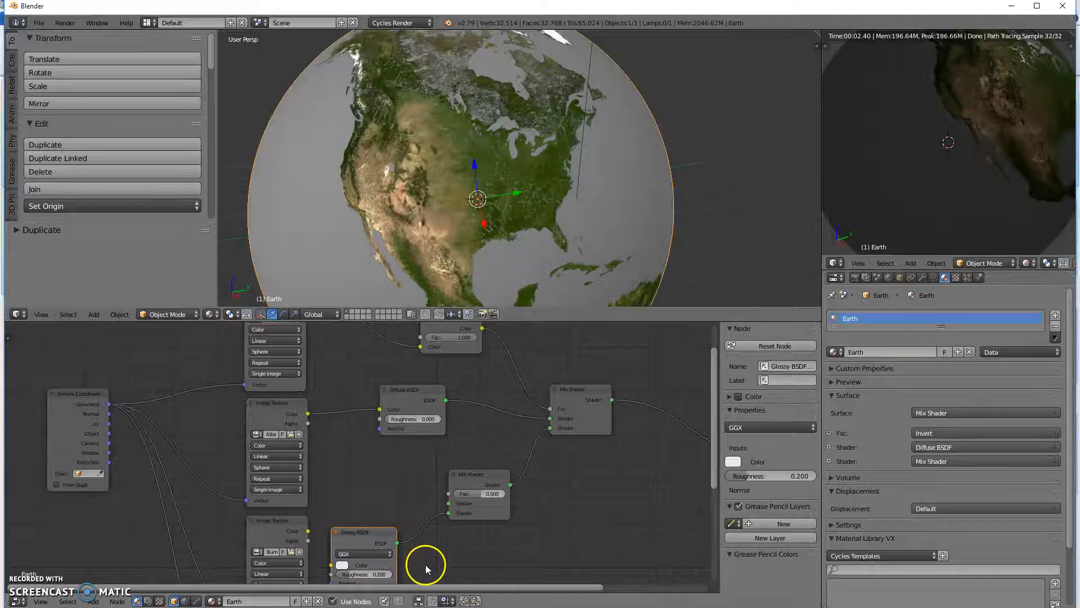
{"action": "key", "text": "ctrl+z"}
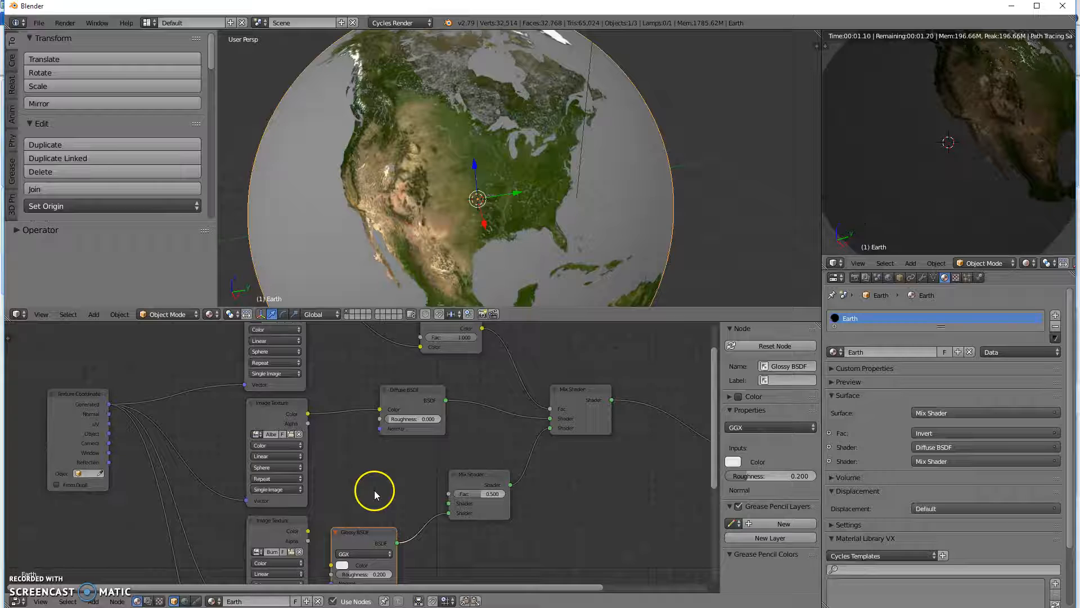
Add a Fresnel node above the Glossy BSDF and link its Fac output to the duplicated Mix Shader's Fac input
{"action": "key", "text": "shift+a"}
{"action": "mouse_move", "coordinate": [378, 482]}
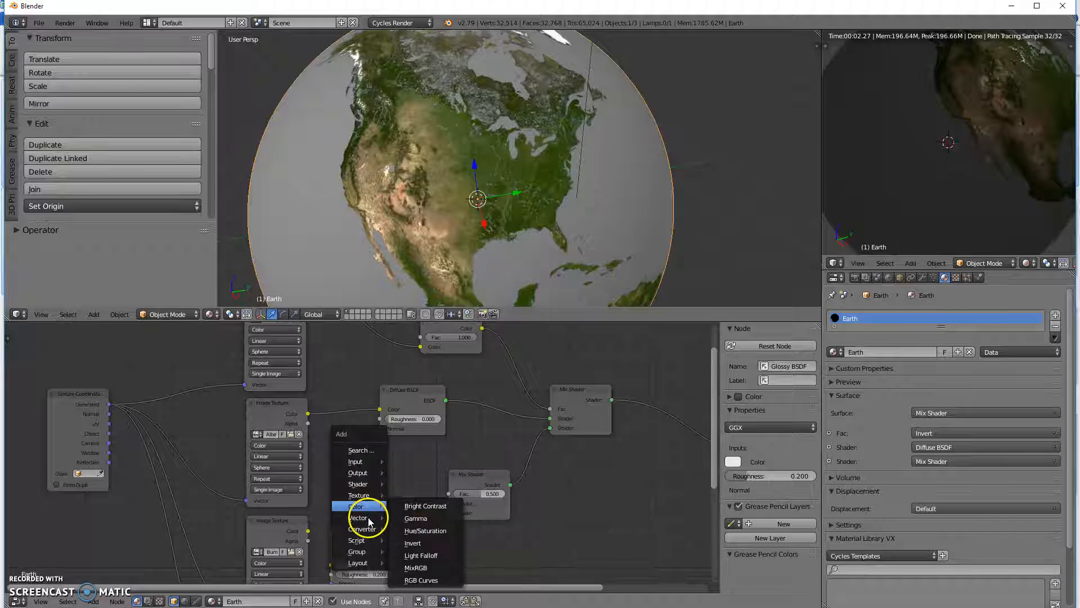
{"action": "mouse_move", "coordinate": [369, 522]}
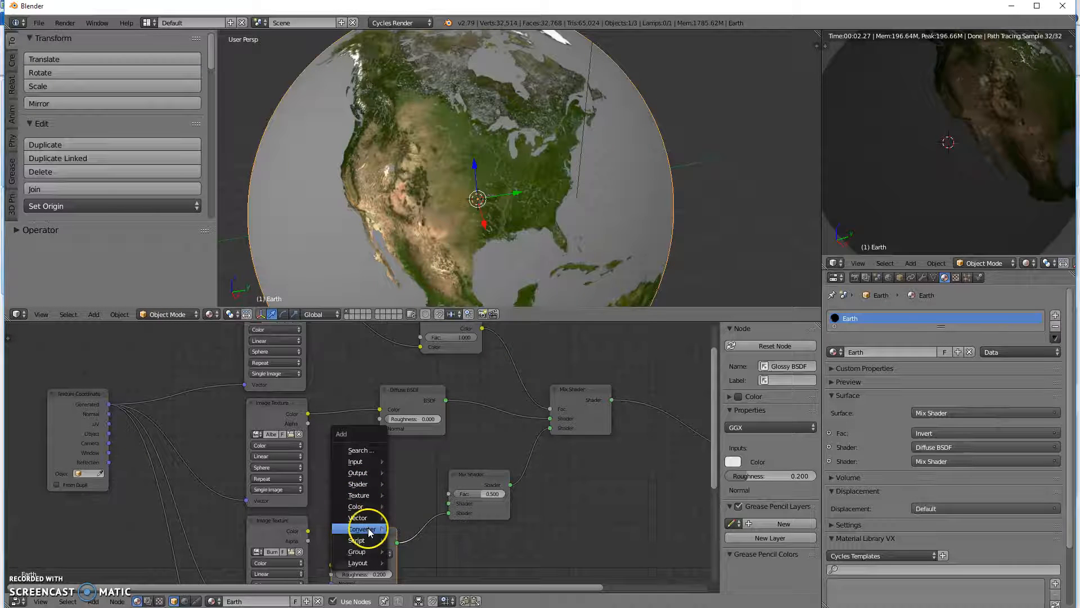
{"action": "left_click", "coordinate": [368, 552]}
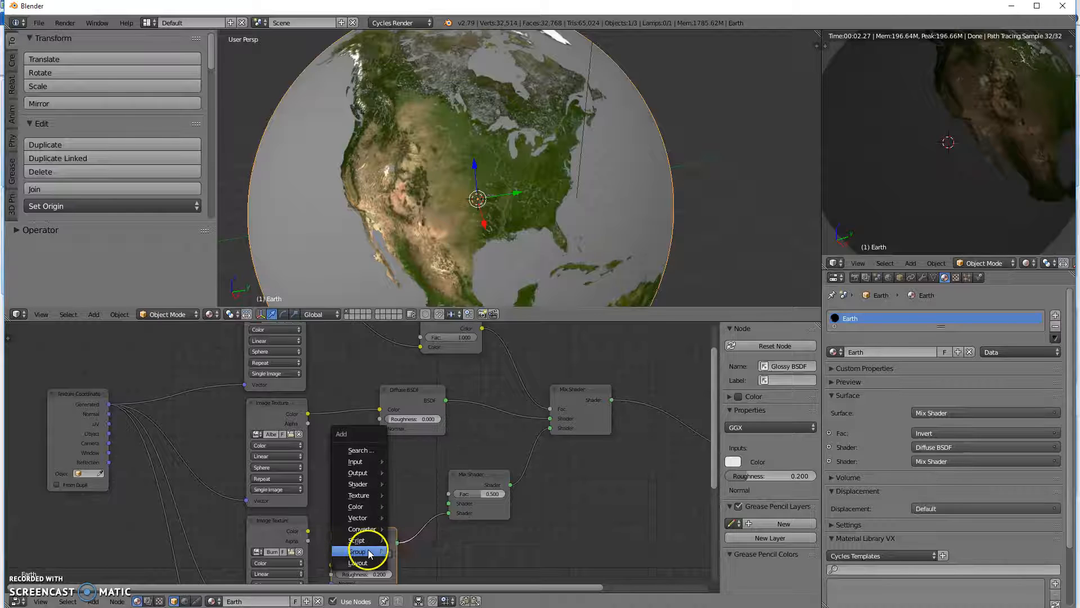
{"action": "left_click", "coordinate": [362, 450]}
{"action": "type", "text": "fren"}
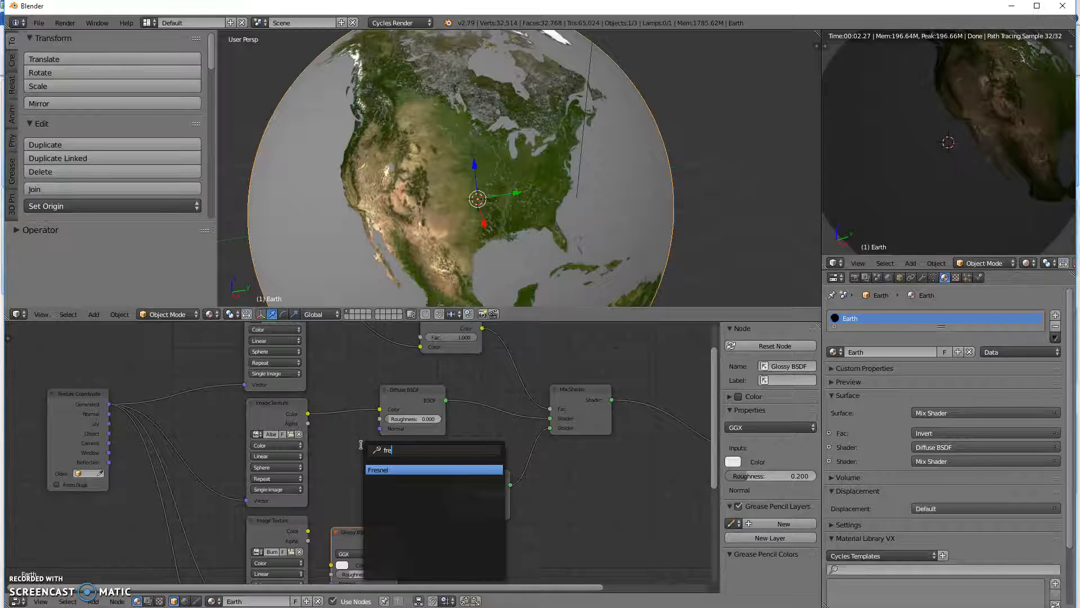
{"action": "key", "text": "Return"}
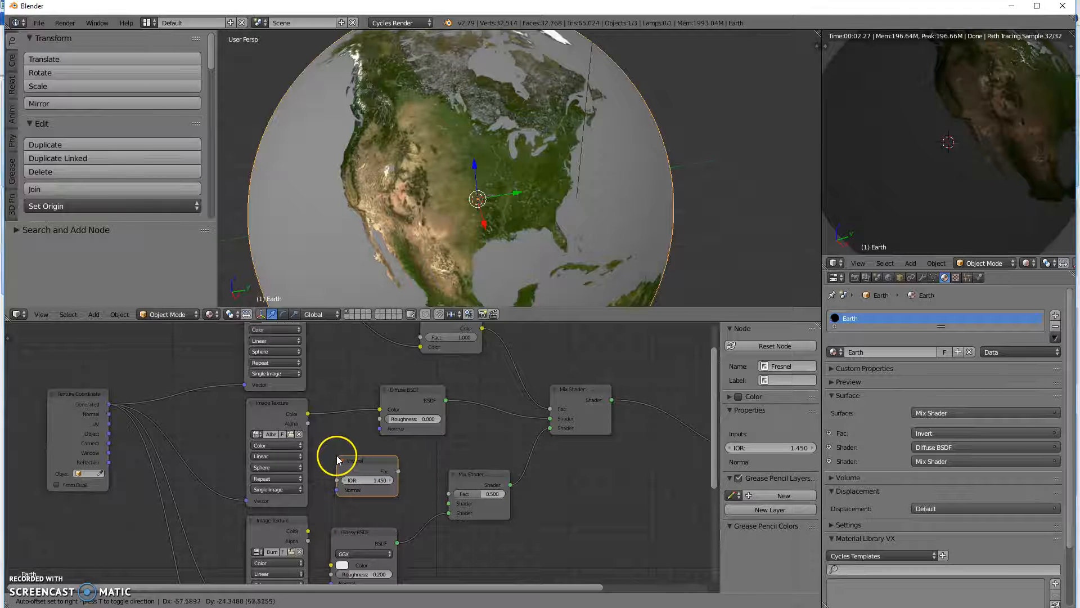
{"action": "left_click", "coordinate": [337, 455]}
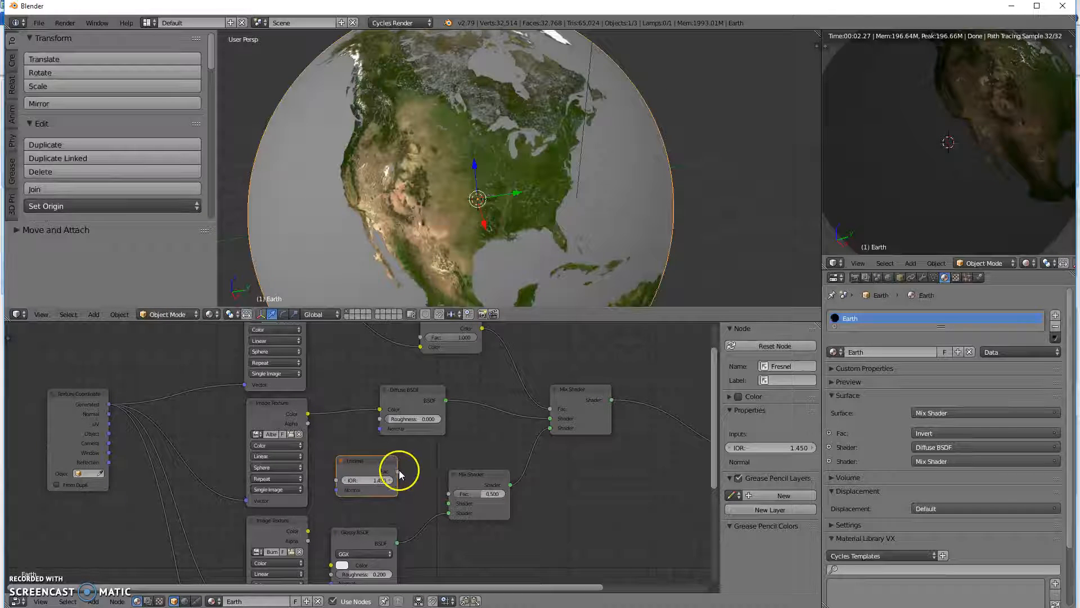
{"action": "left_click_drag", "start_coordinate": [398, 471], "coordinate": [450, 495]}
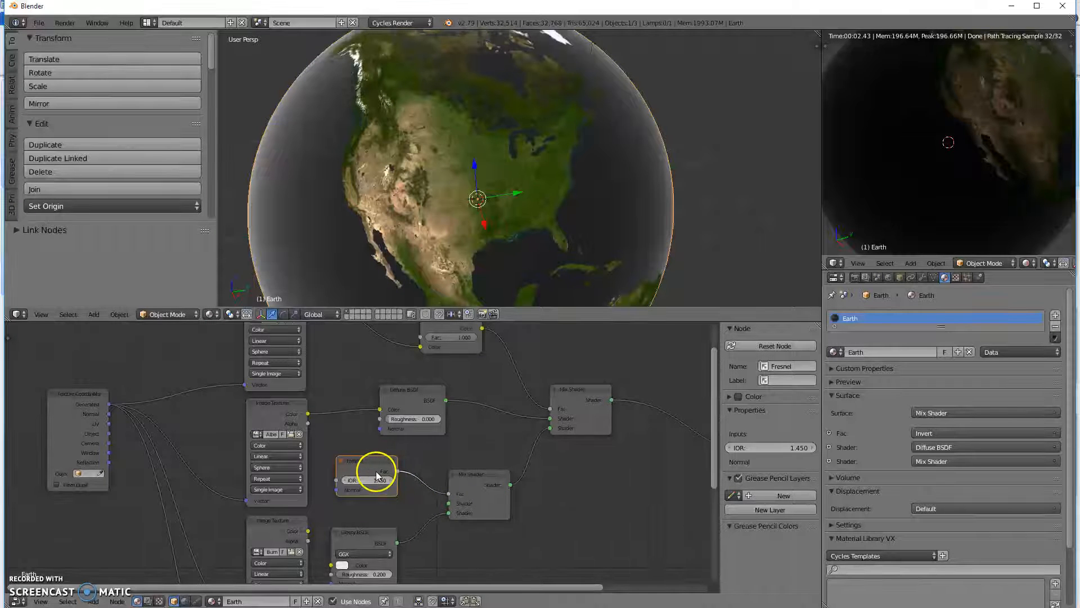
Link the Diffuse BSDF output to the duplicated Mix Shader's first Shader input and reposition these nodes and the Glossy BSDF neatly
{"action": "left_click_drag", "start_coordinate": [481, 477], "coordinate": [516, 463]}
{"action": "left_click_drag", "start_coordinate": [406, 386], "coordinate": [477, 490]}
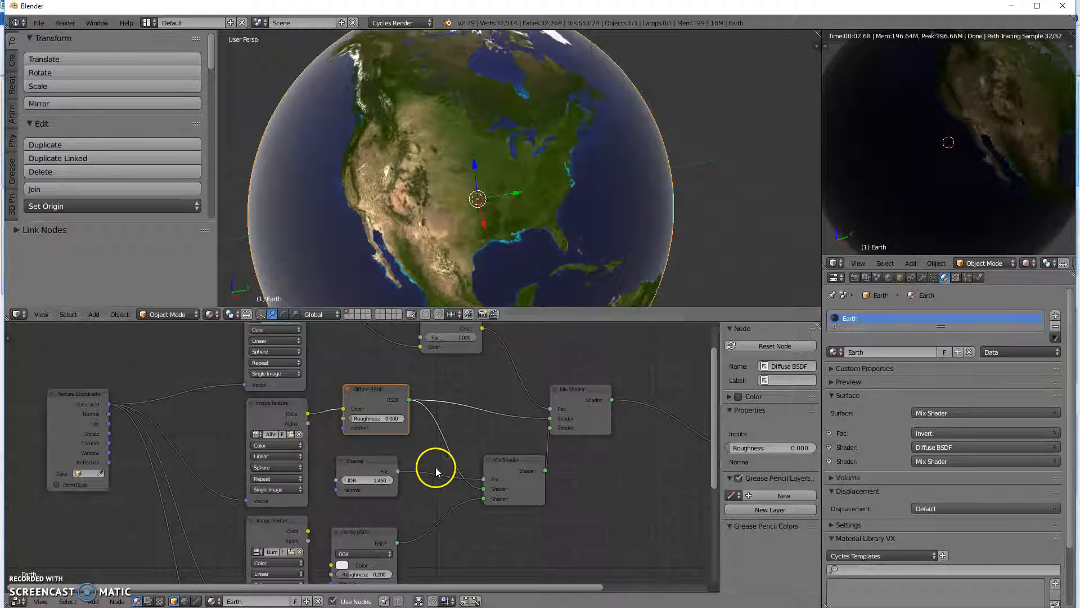
{"action": "scroll", "coordinate": [440, 468], "scroll_direction": "down", "scroll_amount": 1}
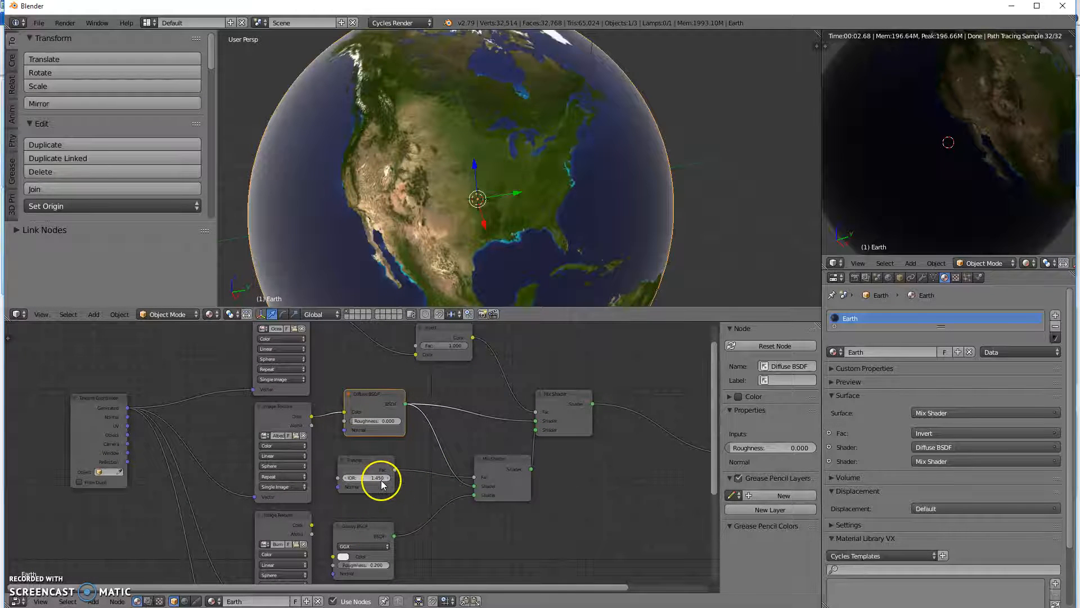
{"action": "left_click_drag", "start_coordinate": [365, 529], "coordinate": [373, 514]}
{"action": "left_click", "coordinate": [386, 567]}
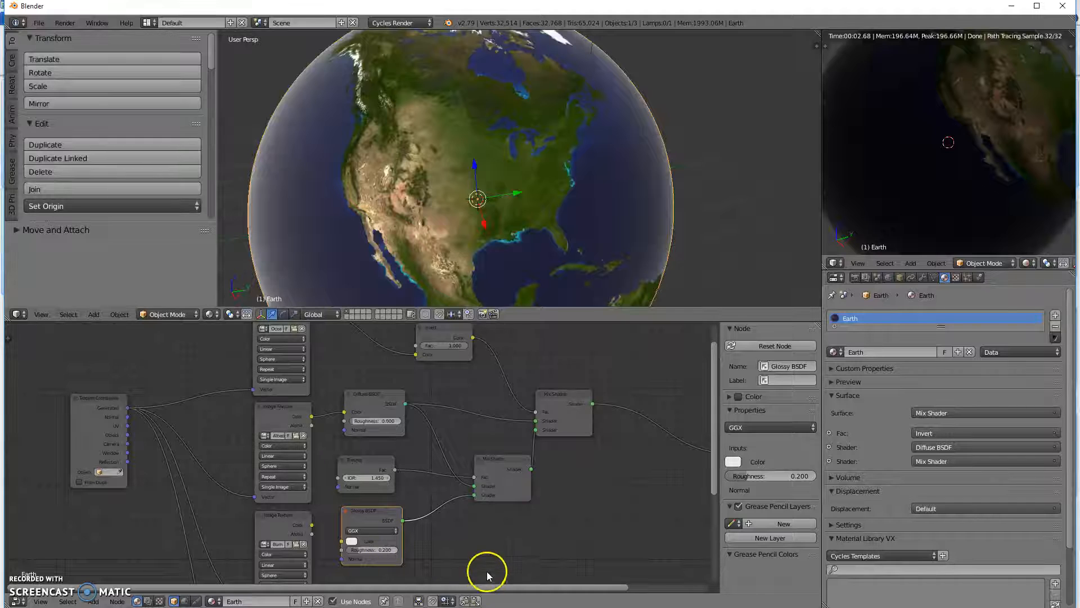
Inspect the globe's ocean shading from different angles in the main viewport and the rendered preview
{"action": "middle_click_drag", "start_coordinate": [374, 192], "coordinate": [401, 201]}
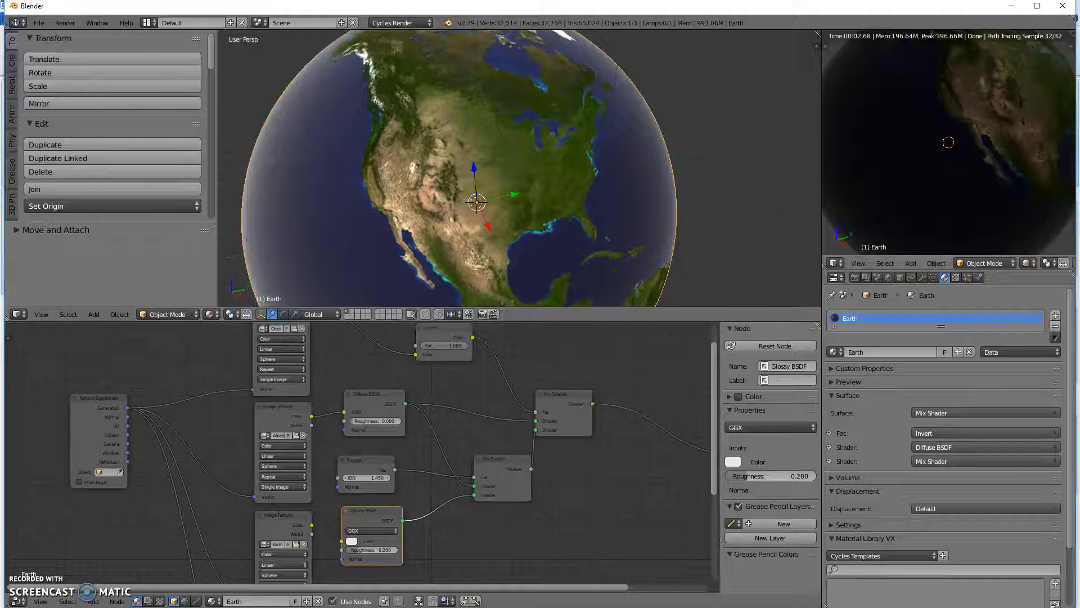
{"action": "mouse_move", "coordinate": [684, 183]}
{"action": "middle_mouse_down"}
{"action": "mouse_move", "coordinate": [637, 195]}
{"action": "mouse_move", "coordinate": [514, 189]}
{"action": "mouse_move", "coordinate": [682, 180]}
{"action": "middle_mouse_up"}
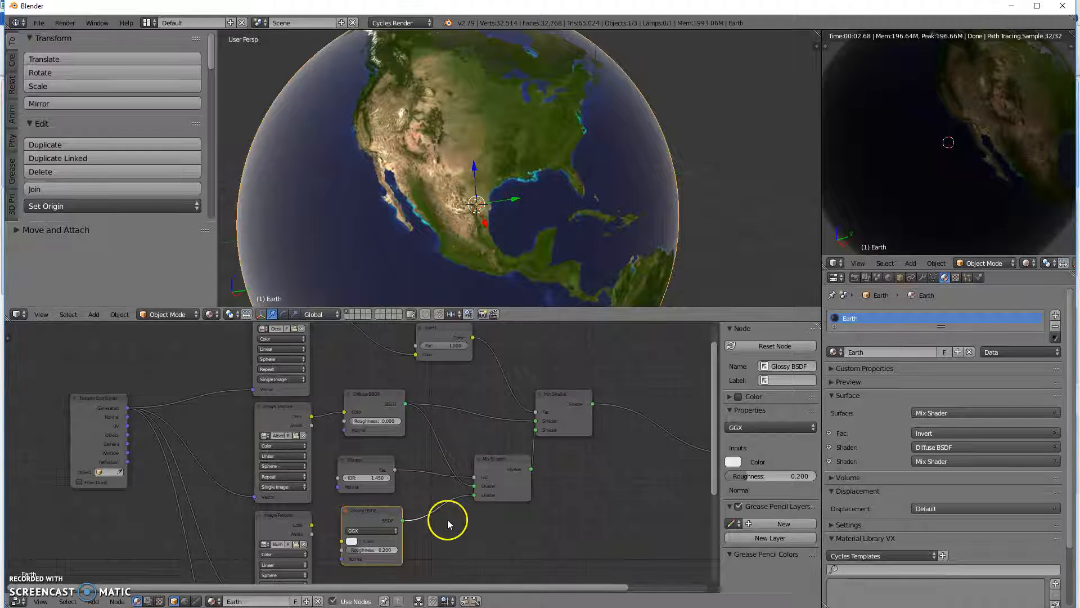
{"action": "mouse_move", "coordinate": [1017, 93]}
{"action": "middle_mouse_down"}
{"action": "mouse_move", "coordinate": [881, 131]}
{"action": "mouse_move", "coordinate": [955, 161]}
{"action": "mouse_move", "coordinate": [851, 158]}
{"action": "mouse_move", "coordinate": [1051, 132]}
{"action": "mouse_move", "coordinate": [1018, 134]}
{"action": "middle_mouse_up"}
{"action": "mouse_move", "coordinate": [956, 154]}
{"action": "middle_mouse_down"}
{"action": "mouse_move", "coordinate": [1044, 193]}
{"action": "mouse_move", "coordinate": [1007, 190]}
{"action": "middle_mouse_up"}
{"action": "scroll", "coordinate": [1012, 174], "scroll_direction": "down", "scroll_amount": 3}
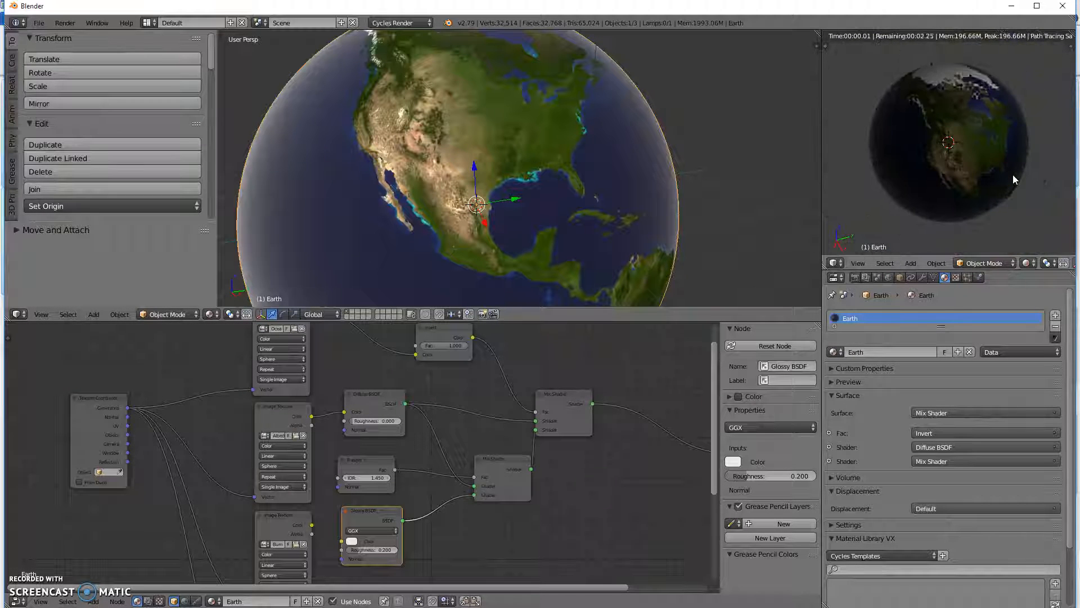
{"action": "mouse_move", "coordinate": [622, 218]}
{"action": "middle_mouse_down"}
{"action": "mouse_move", "coordinate": [622, 204]}
{"action": "mouse_move", "coordinate": [626, 231]}
{"action": "middle_mouse_up"}
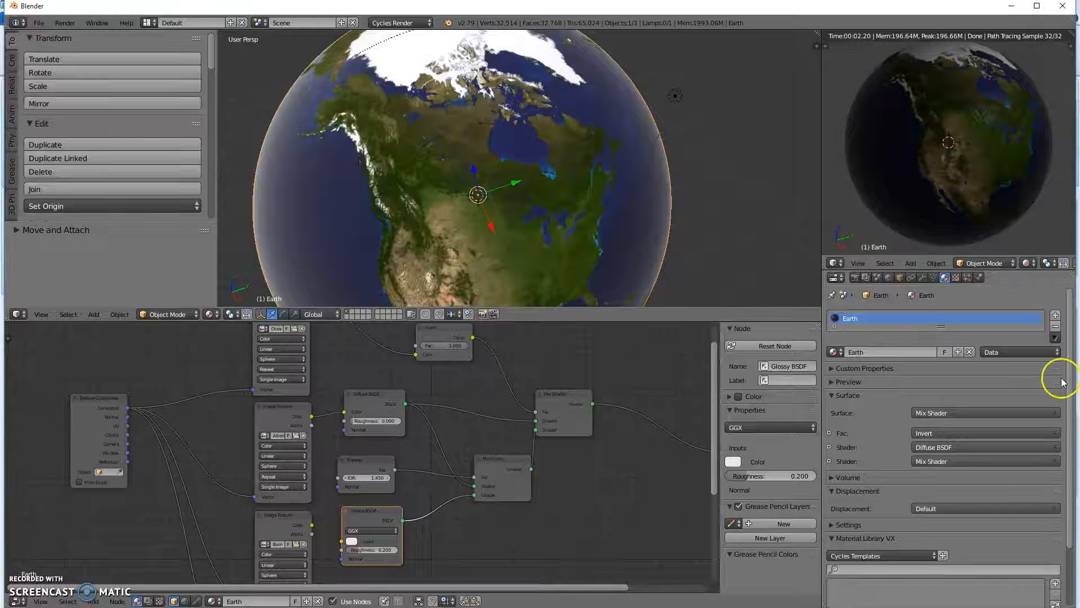
Move the Texture Coordinate node and the bump map's Image Texture node further left in the node tree to free up space
{"action": "left_click_drag", "start_coordinate": [90, 397], "coordinate": [74, 358]}
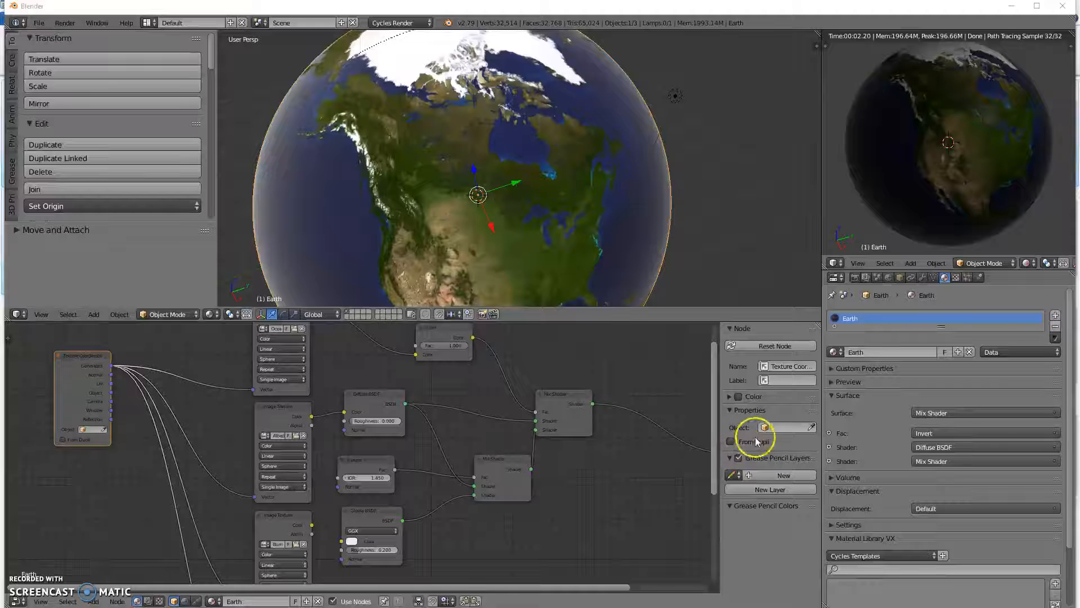
{"action": "left_click", "coordinate": [275, 516]}
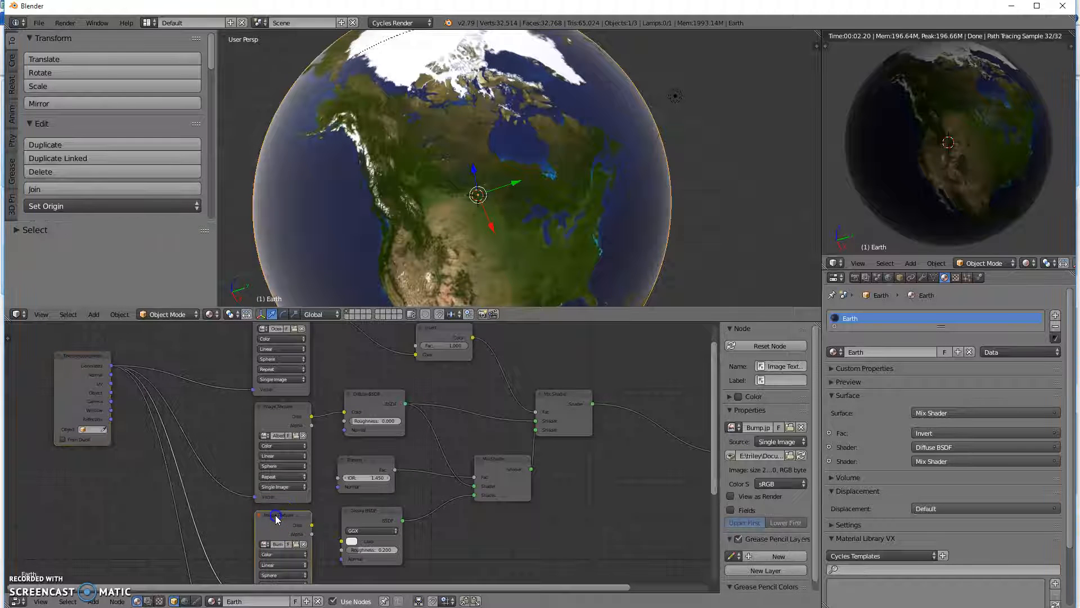
{"action": "left_click_drag", "start_coordinate": [279, 518], "coordinate": [128, 494]}
{"action": "left_click_drag", "start_coordinate": [82, 349], "coordinate": [36, 354]}
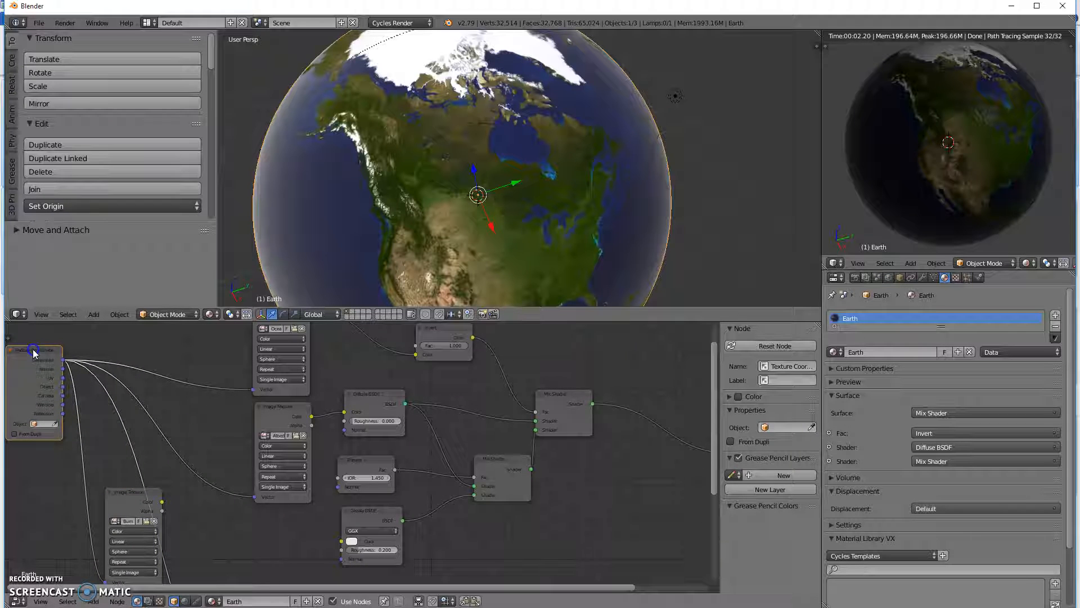
{"action": "left_click_drag", "start_coordinate": [123, 488], "coordinate": [115, 491]}
Add a Bump vector node directly beside the bump map's Image Texture node
{"action": "scroll", "coordinate": [231, 515], "scroll_direction": "down", "scroll_amount": 2, "text": "shift"}
{"action": "key", "text": "shift+a"}
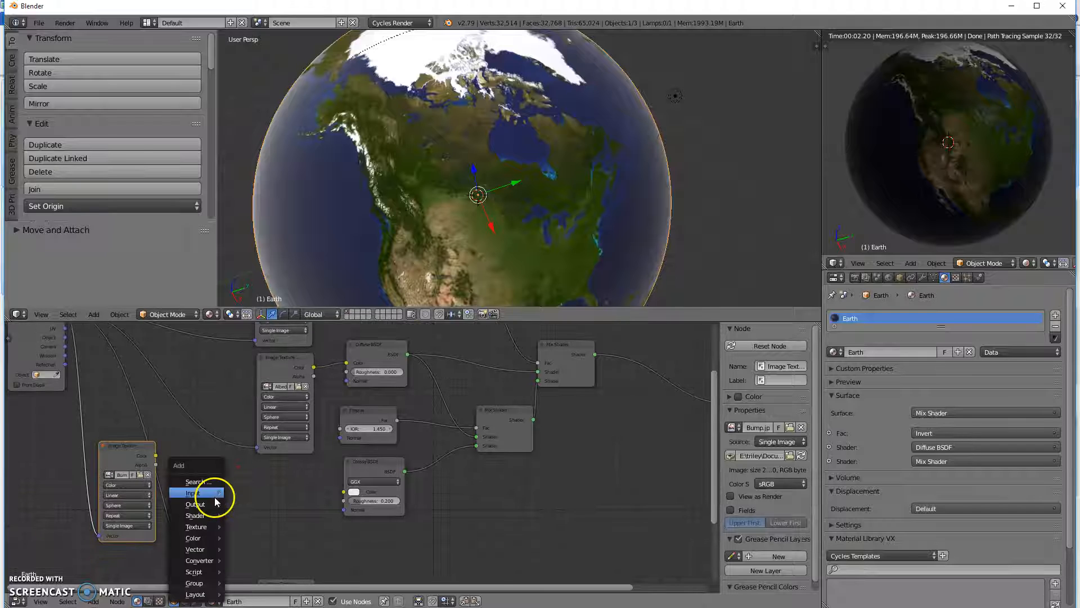
{"action": "mouse_move", "coordinate": [206, 498]}
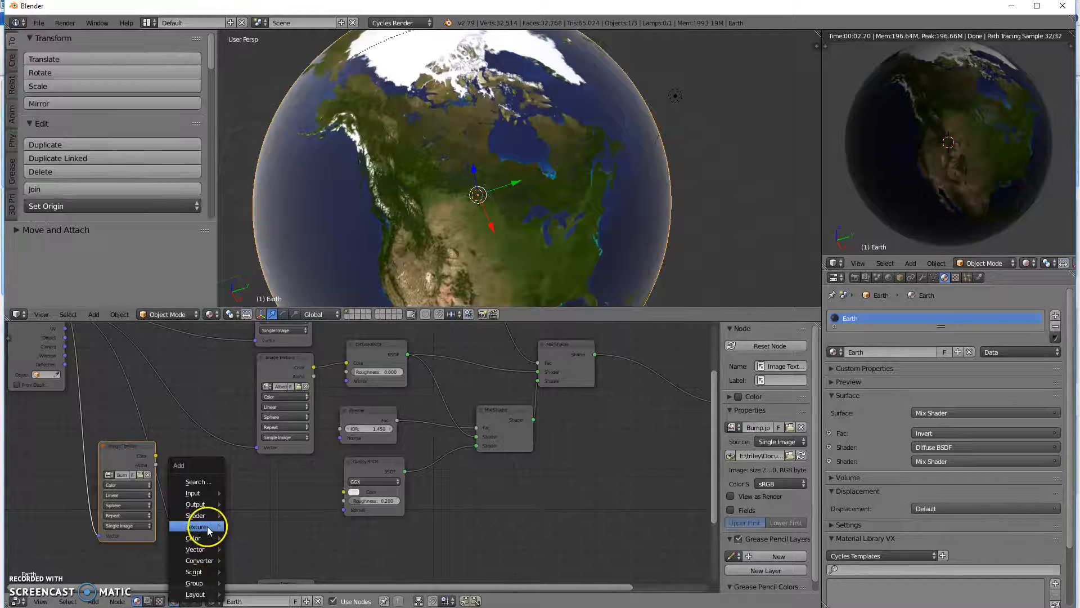
{"action": "mouse_move", "coordinate": [207, 526]}
{"action": "mouse_move", "coordinate": [203, 548]}
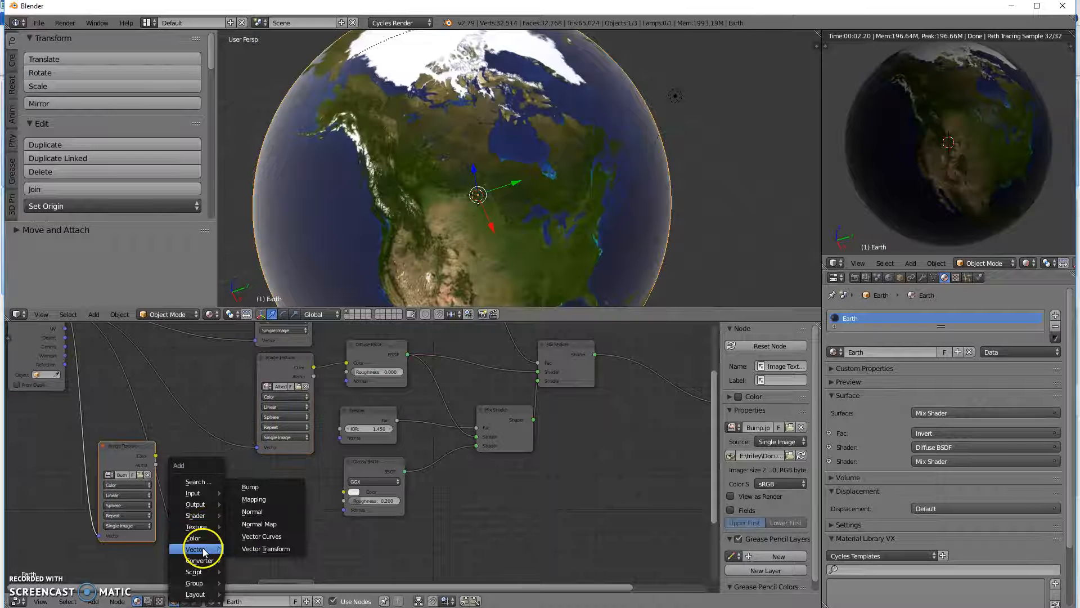
{"action": "left_click", "coordinate": [254, 488]}
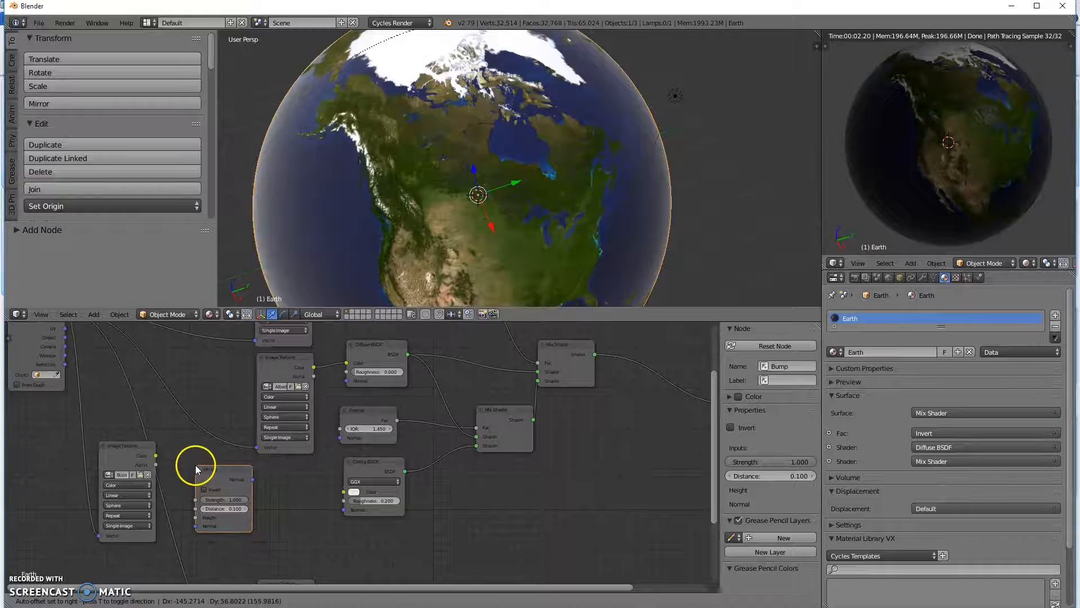
{"action": "left_click", "coordinate": [195, 466]}
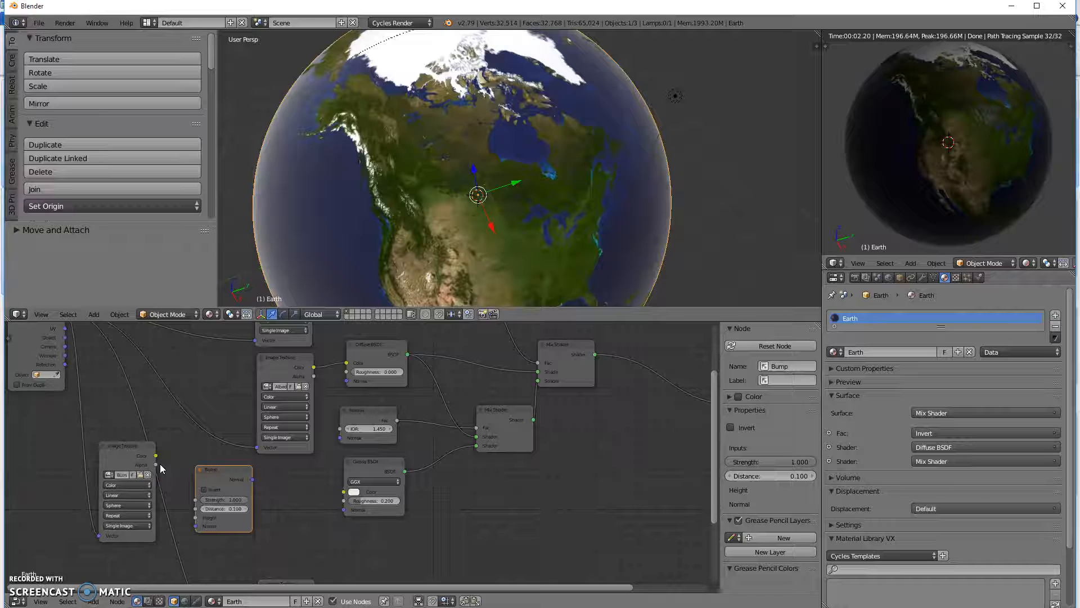
Link the bump image's Color output to the Bump node's Height input, and the Bump Normal output to the Diffuse BSDF's Normal input
{"action": "left_click_drag", "start_coordinate": [156, 454], "coordinate": [194, 518]}
{"action": "left_click", "coordinate": [292, 540]}
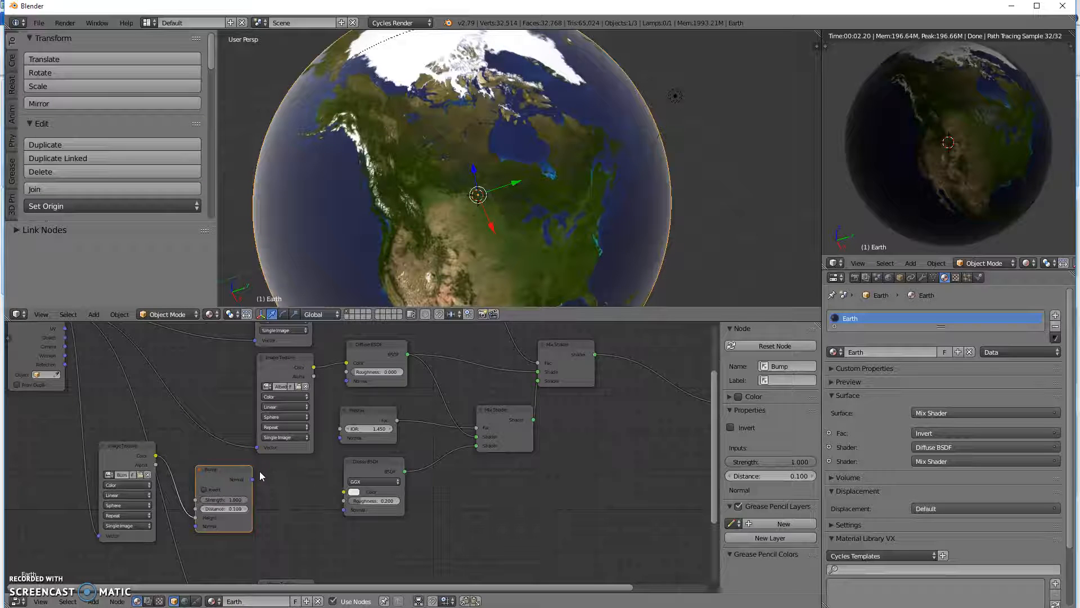
{"action": "left_click_drag", "start_coordinate": [252, 480], "coordinate": [347, 384]}
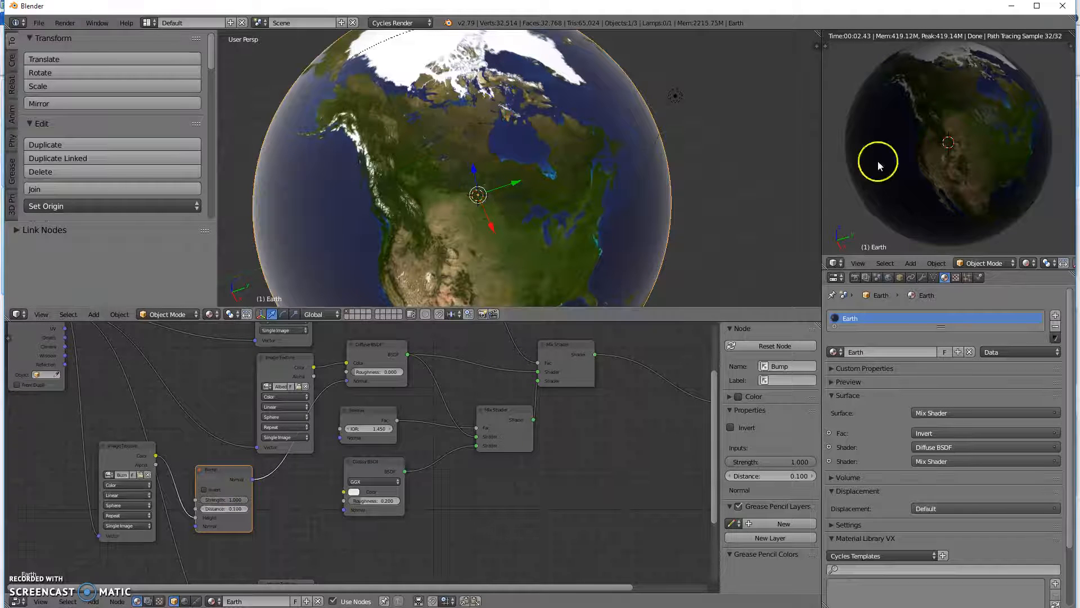
Examine the bump relief on North America up close in the main viewport and the rendered preview
{"action": "mouse_move", "coordinate": [711, 221]}
{"action": "middle_mouse_down"}
{"action": "mouse_move", "coordinate": [702, 181]}
{"action": "mouse_move", "coordinate": [675, 182]}
{"action": "mouse_move", "coordinate": [707, 204]}
{"action": "middle_mouse_up"}
{"action": "scroll", "coordinate": [419, 177], "scroll_direction": "up", "scroll_amount": 3}
{"action": "scroll", "coordinate": [441, 164], "scroll_direction": "down", "scroll_amount": 2}
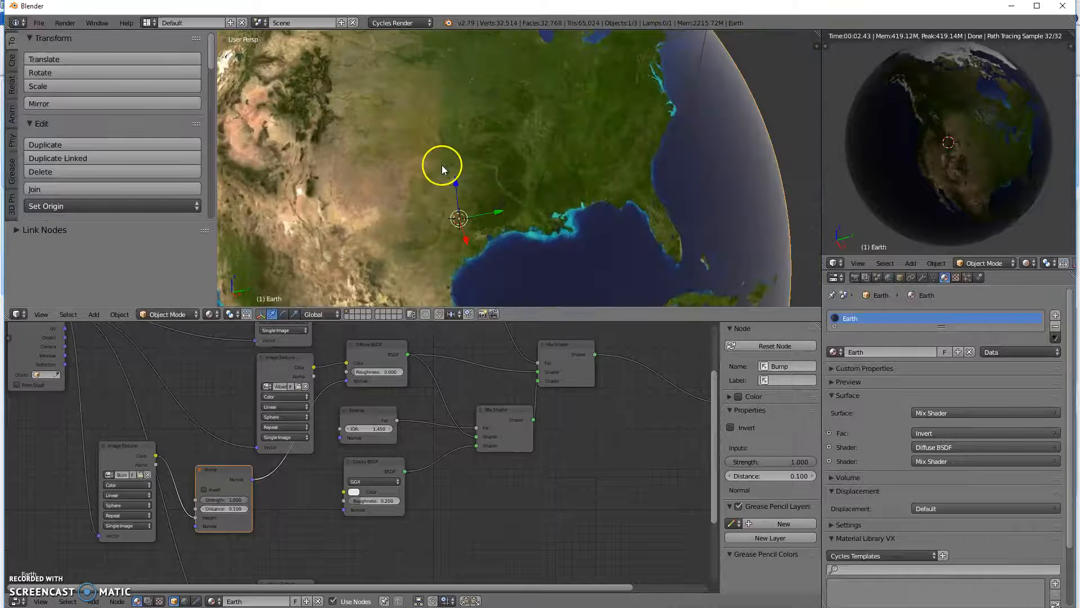
{"action": "middle_click_drag", "start_coordinate": [441, 167], "coordinate": [464, 167]}
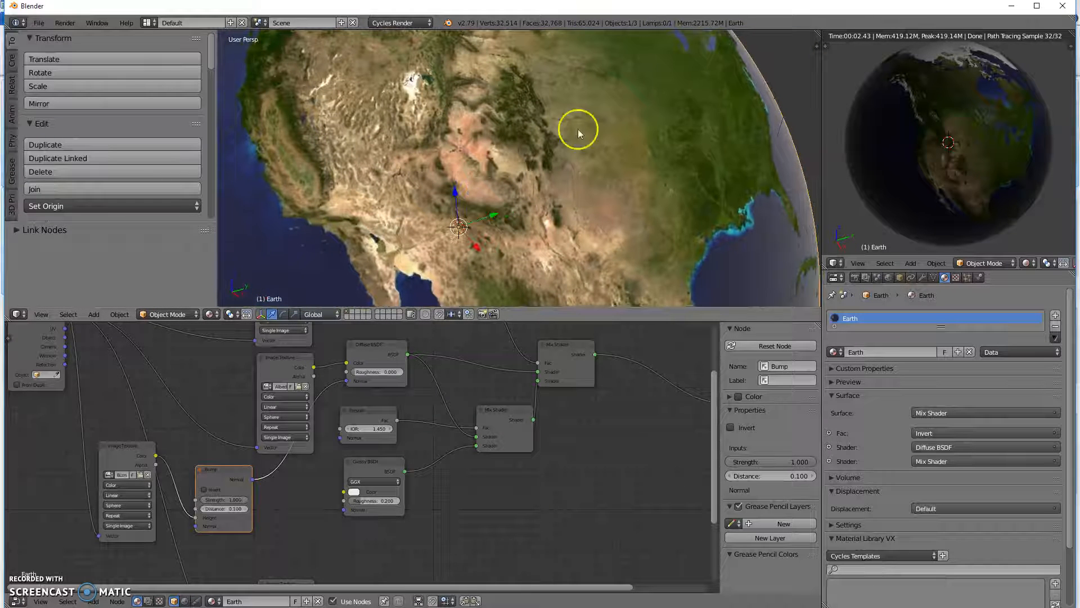
{"action": "mouse_move", "coordinate": [959, 140]}
{"action": "middle_mouse_down"}
{"action": "mouse_move", "coordinate": [955, 129]}
{"action": "mouse_move", "coordinate": [930, 144]}
{"action": "mouse_move", "coordinate": [949, 142]}
{"action": "middle_mouse_up"}
{"action": "scroll", "coordinate": [933, 129], "scroll_direction": "up", "scroll_amount": 5}
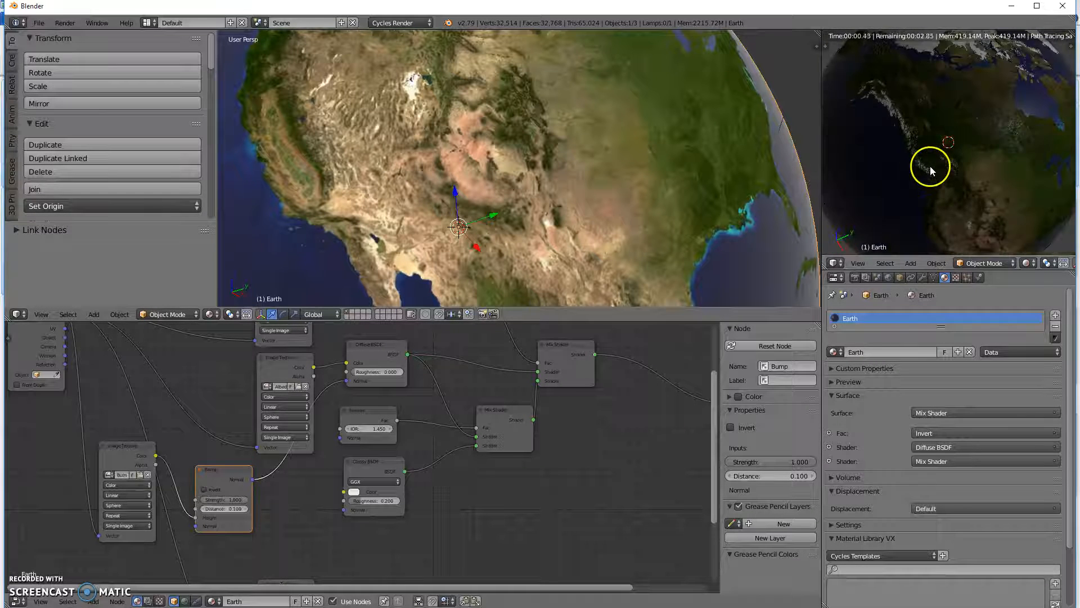
{"action": "scroll", "coordinate": [930, 166], "scroll_direction": "down", "scroll_amount": 5}
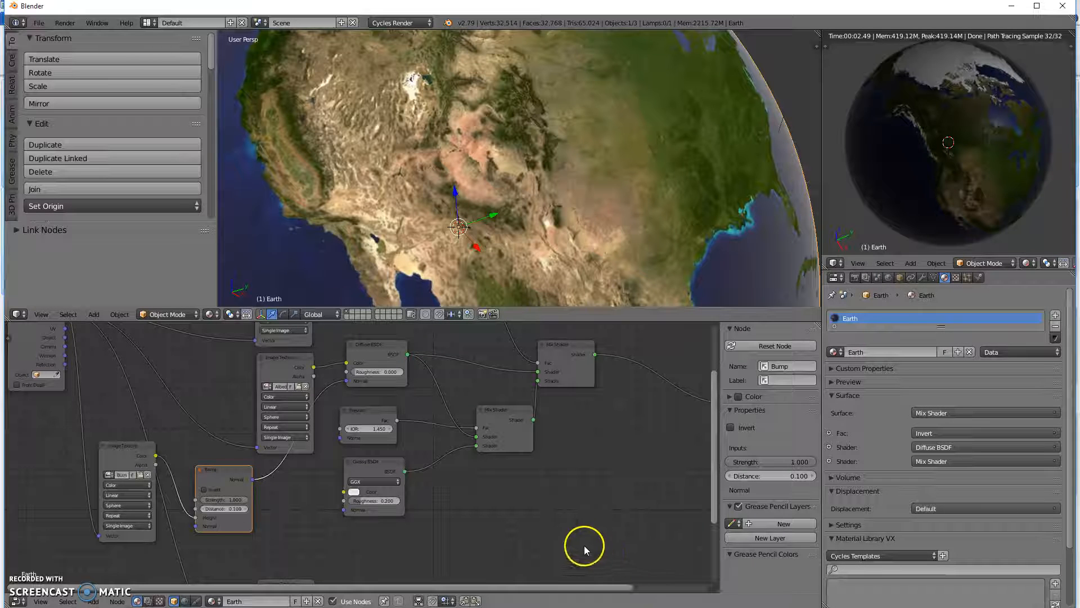
Insert a new Mix Shader node on the link between the final Mix Shader and the Material Output, spacing the nodes apart
{"action": "middle_click_drag", "start_coordinate": [372, 526], "coordinate": [339, 448]}
{"action": "middle_click_drag", "start_coordinate": [424, 441], "coordinate": [353, 519]}
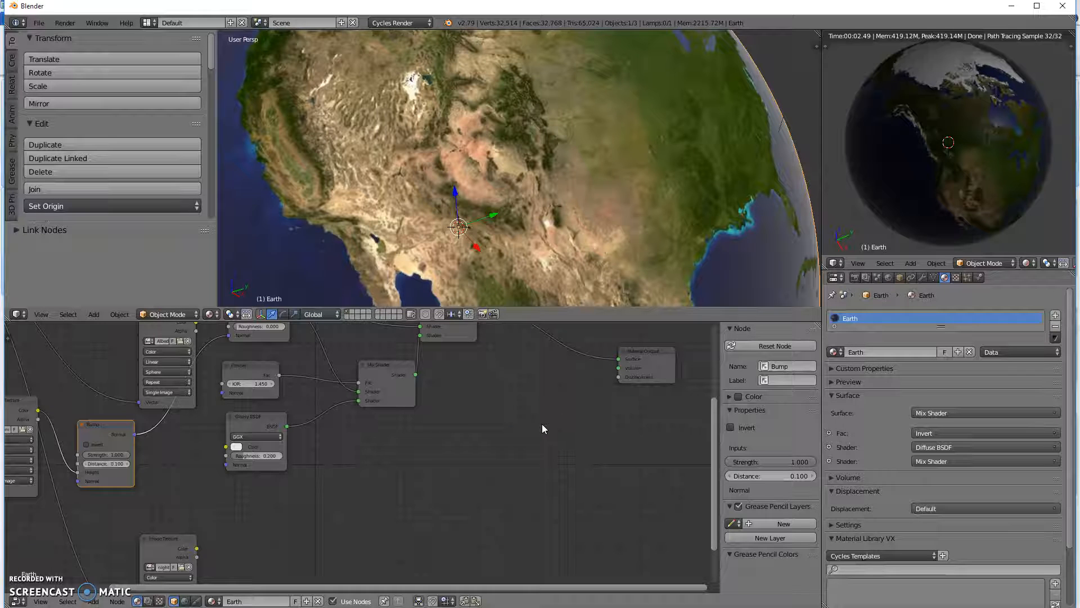
{"action": "middle_click_drag", "start_coordinate": [540, 385], "coordinate": [563, 434]}
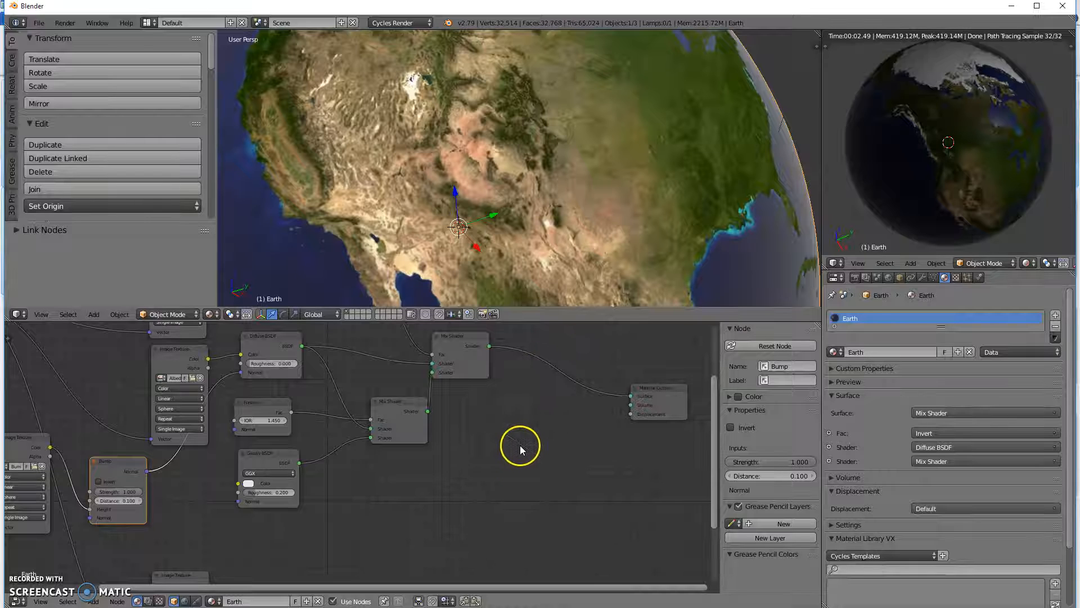
{"action": "key", "text": "shift+a"}
{"action": "mouse_move", "coordinate": [522, 447]}
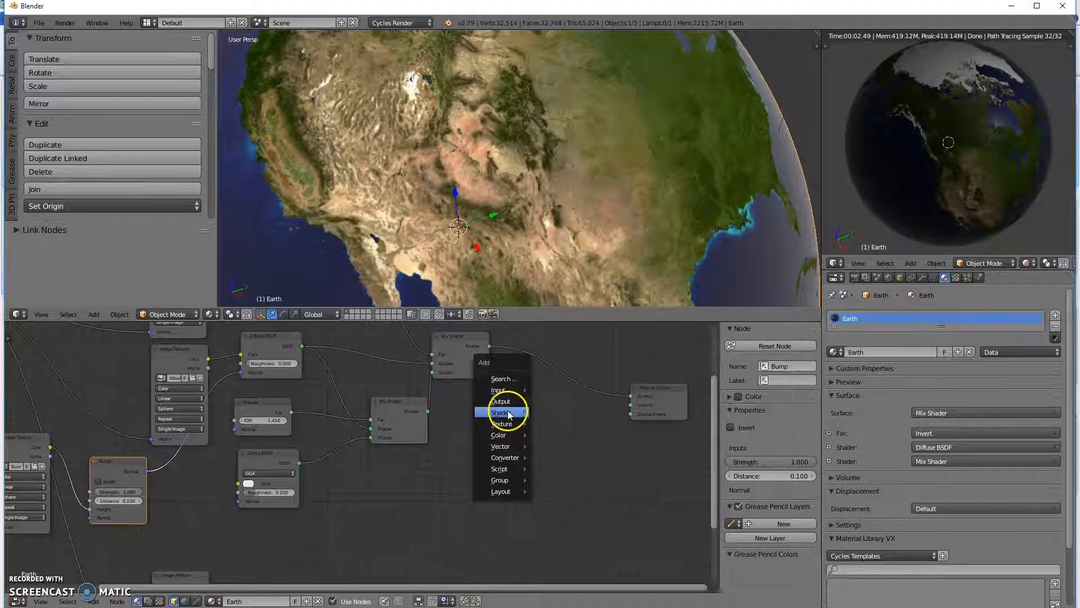
{"action": "mouse_move", "coordinate": [509, 413]}
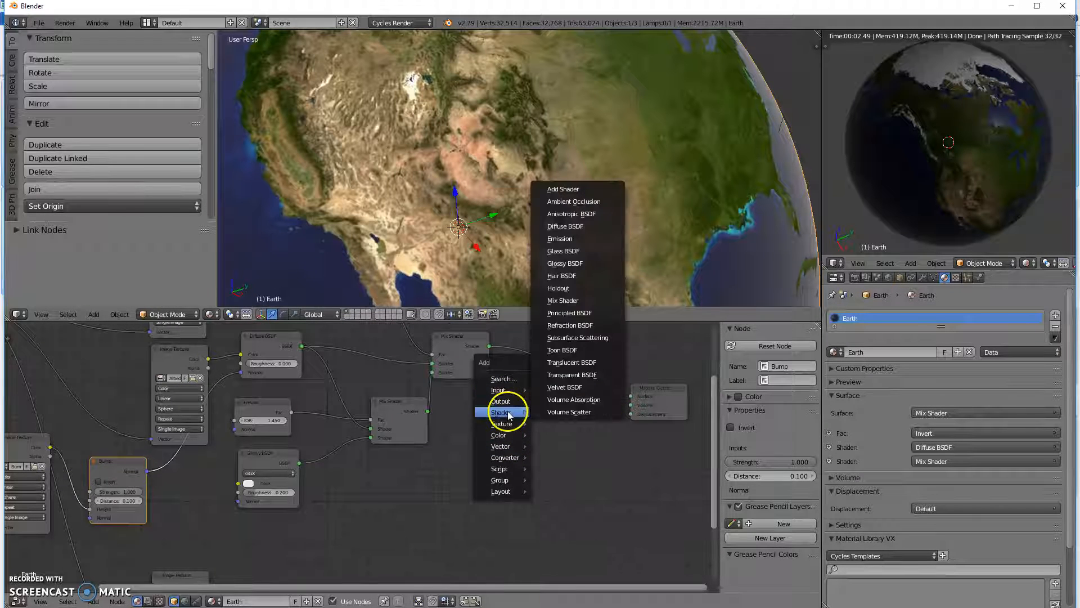
{"action": "left_click", "coordinate": [591, 301]}
{"action": "left_click", "coordinate": [549, 363]}
{"action": "left_click", "coordinate": [656, 387]}
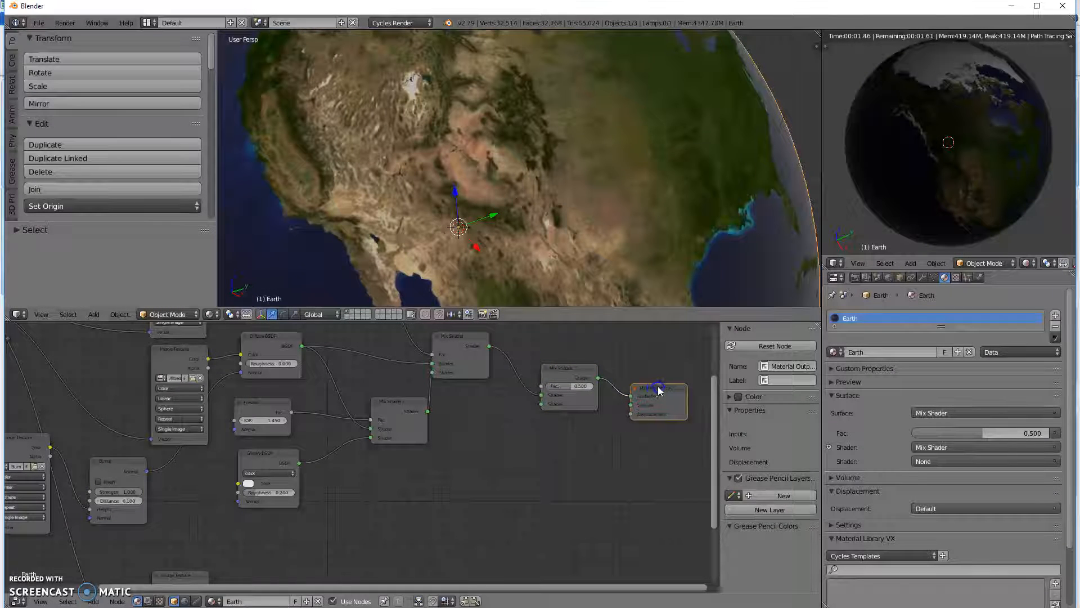
{"action": "left_click_drag", "start_coordinate": [574, 368], "coordinate": [575, 380]}
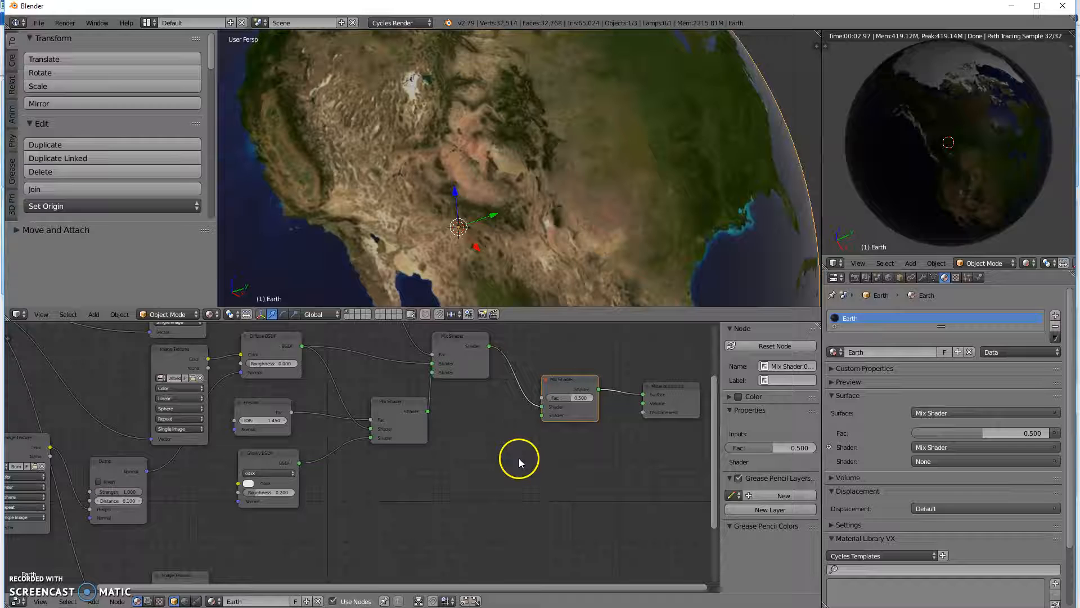
Add an Emission node below the new Mix Shader, link it to that shader's second Shader input, and tidy both nodes' positions
{"action": "key", "text": "shift+a"}
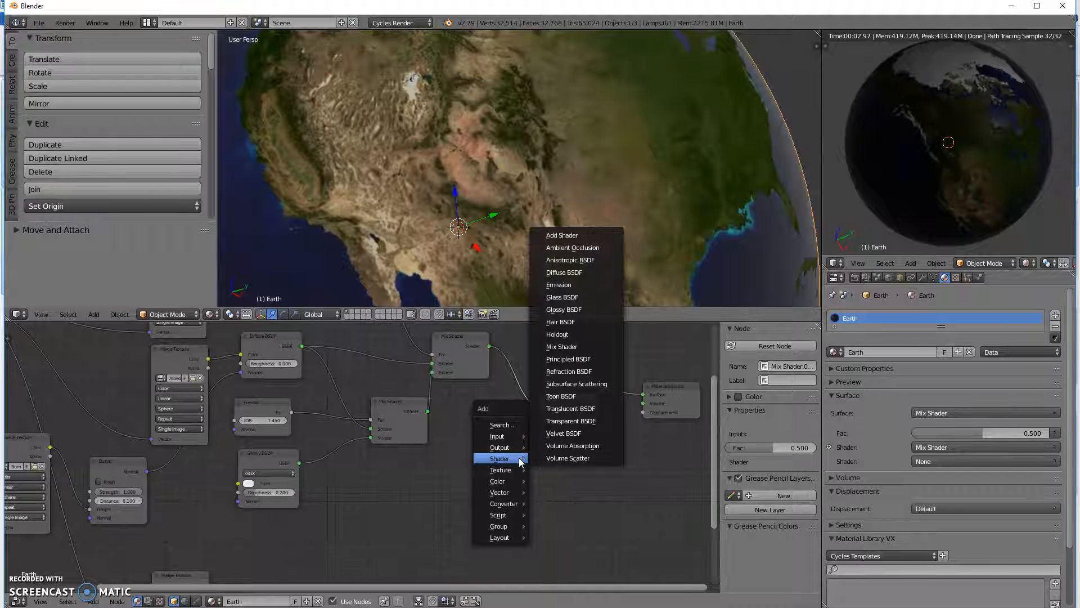
{"action": "left_click", "coordinate": [568, 286]}
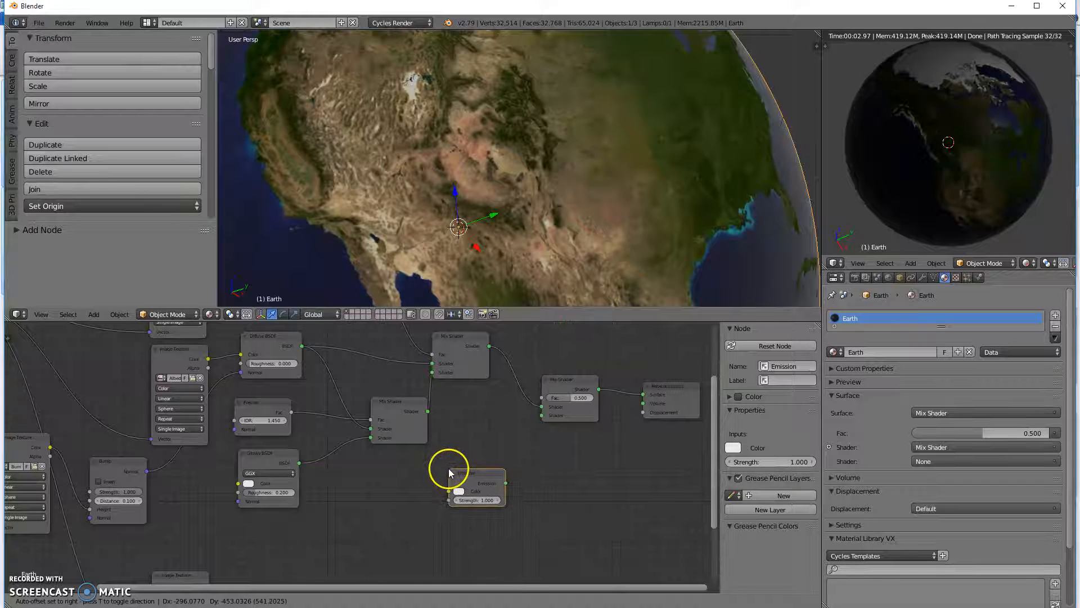
{"action": "left_click", "coordinate": [450, 474]}
{"action": "left_click_drag", "start_coordinate": [508, 486], "coordinate": [512, 489]}
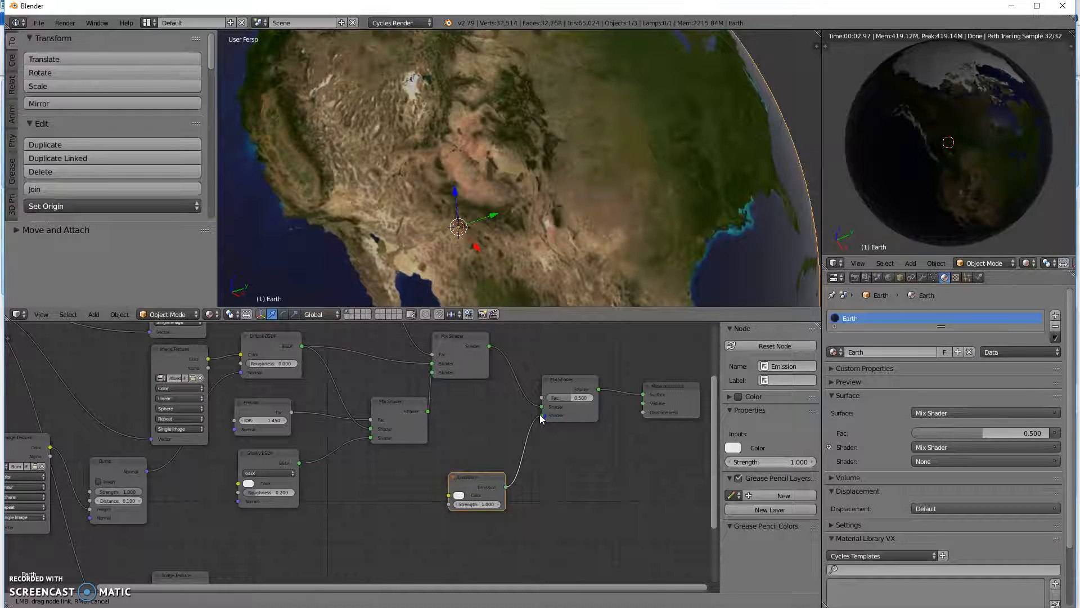
{"action": "left_click_drag", "start_coordinate": [540, 417], "coordinate": [581, 389]}
{"action": "left_click_drag", "start_coordinate": [483, 489], "coordinate": [492, 485]}
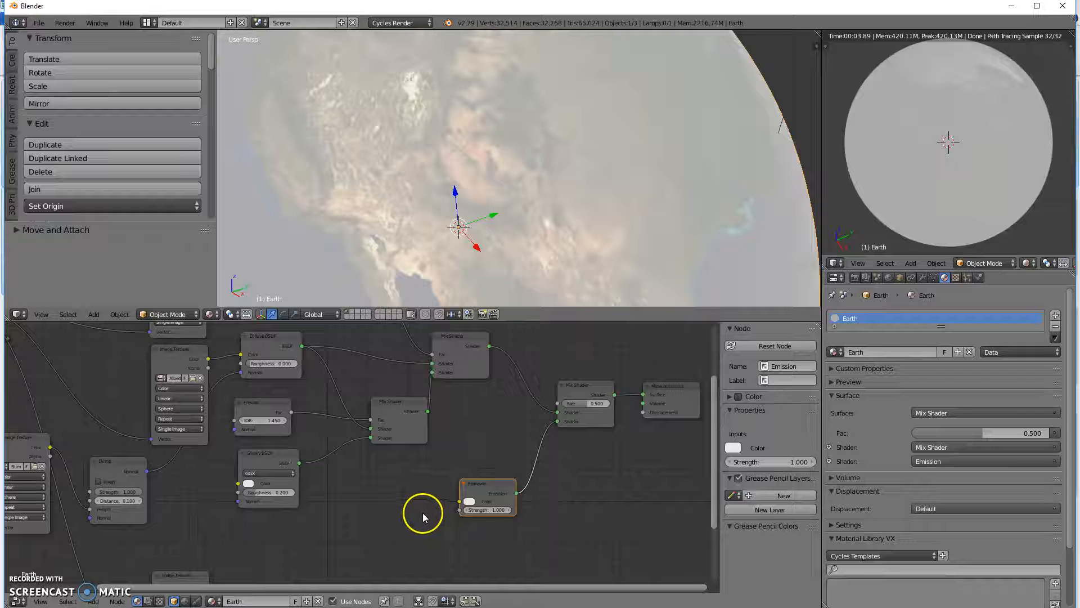
Link the night lights Image Texture's Color output to the Emission node's Strength input and set the Emission color to pale yellow
{"action": "middle_click_drag", "start_coordinate": [374, 544], "coordinate": [386, 484]}
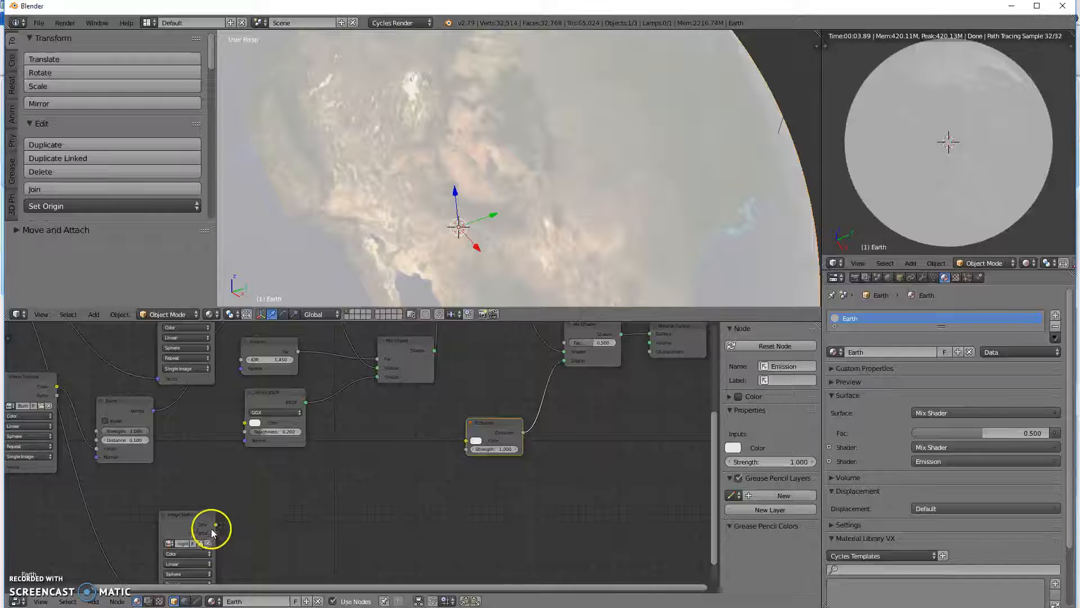
{"action": "left_click_drag", "start_coordinate": [216, 526], "coordinate": [460, 459]}
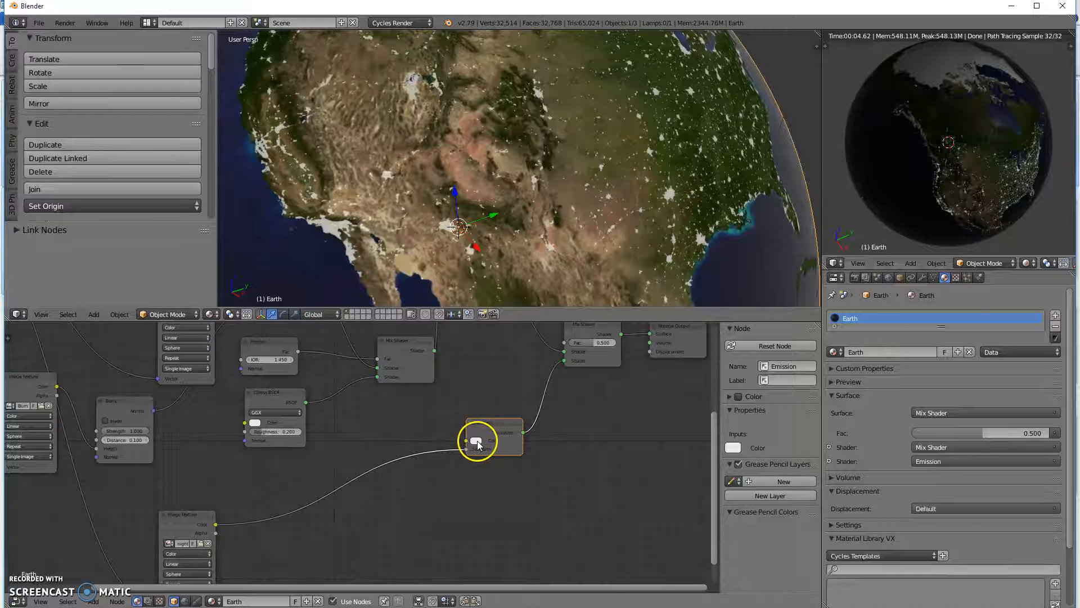
{"action": "left_click", "coordinate": [477, 440]}
{"action": "mouse_move", "coordinate": [484, 364]}
{"action": "left_mouse_down"}
{"action": "mouse_move", "coordinate": [501, 360]}
{"action": "mouse_move", "coordinate": [493, 358]}
{"action": "left_mouse_up"}
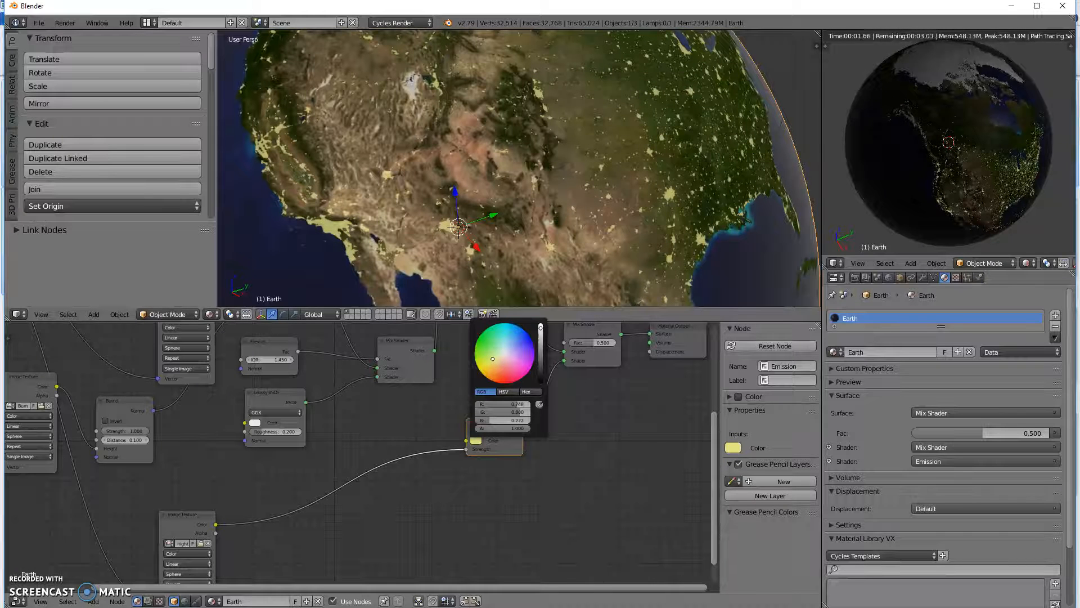
{"action": "left_click_drag", "start_coordinate": [493, 358], "coordinate": [494, 358]}
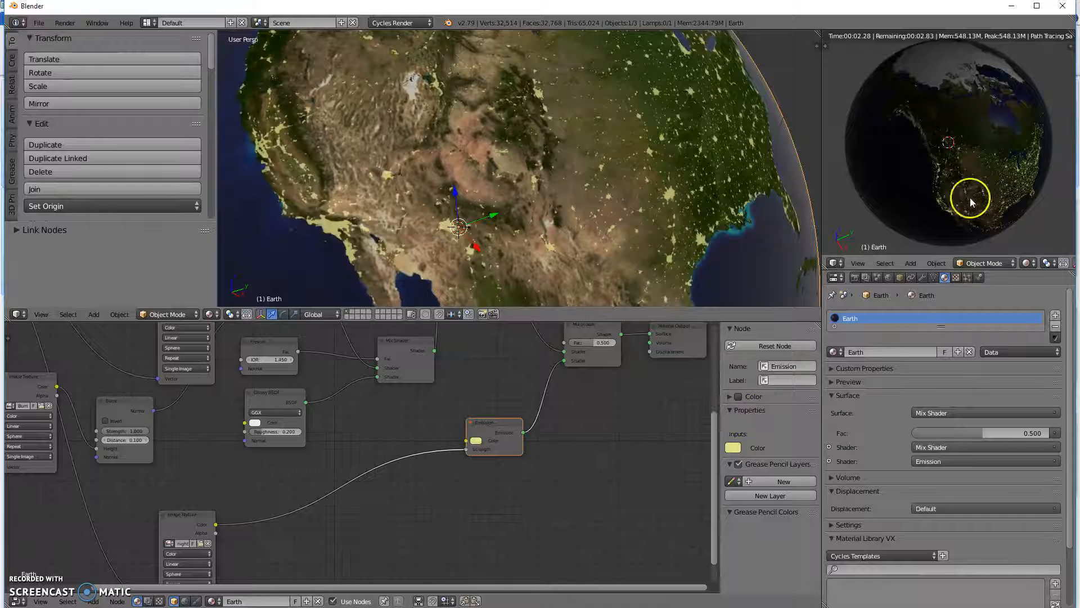
{"action": "middle_click_drag", "start_coordinate": [997, 186], "coordinate": [963, 173]}
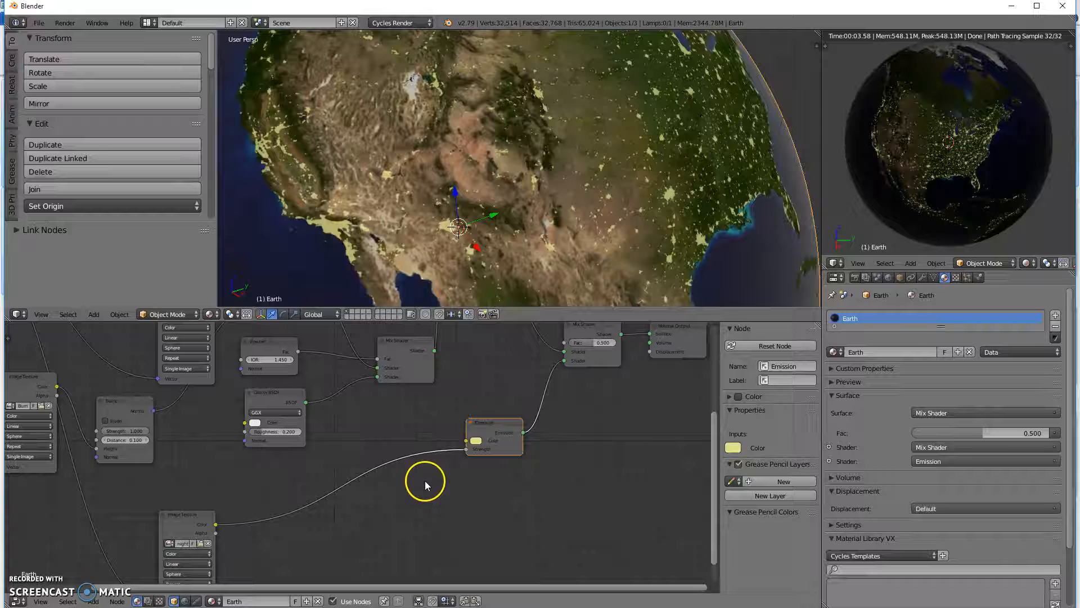
Insert a Math converter node on the link between the night lights Image Texture and the Emission node's Strength input
{"action": "key", "text": "shift+a"}
{"action": "mouse_move", "coordinate": [431, 480]}
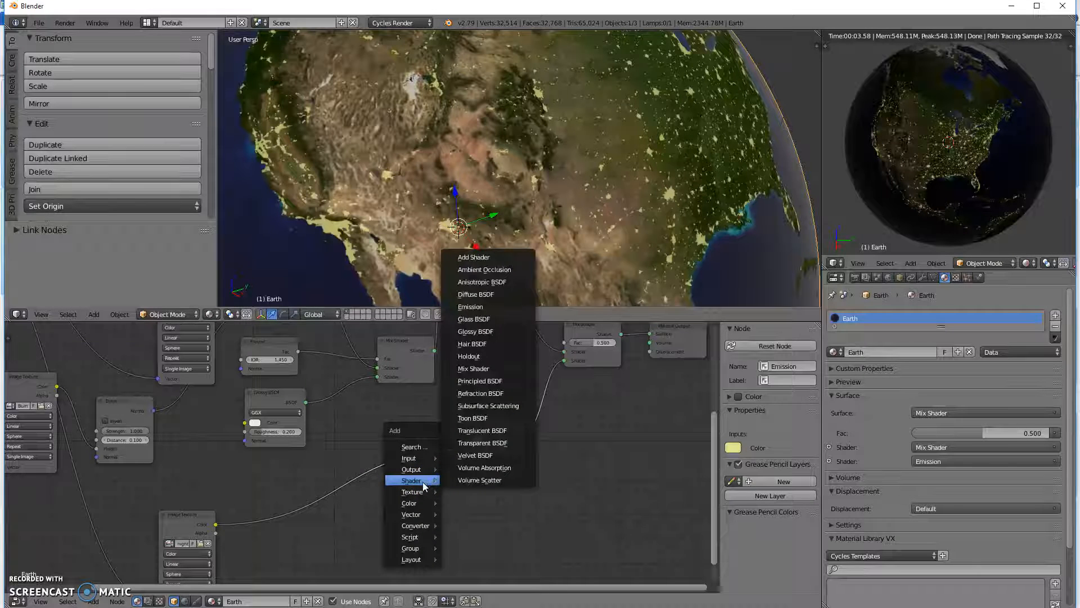
{"action": "left_click", "coordinate": [422, 483]}
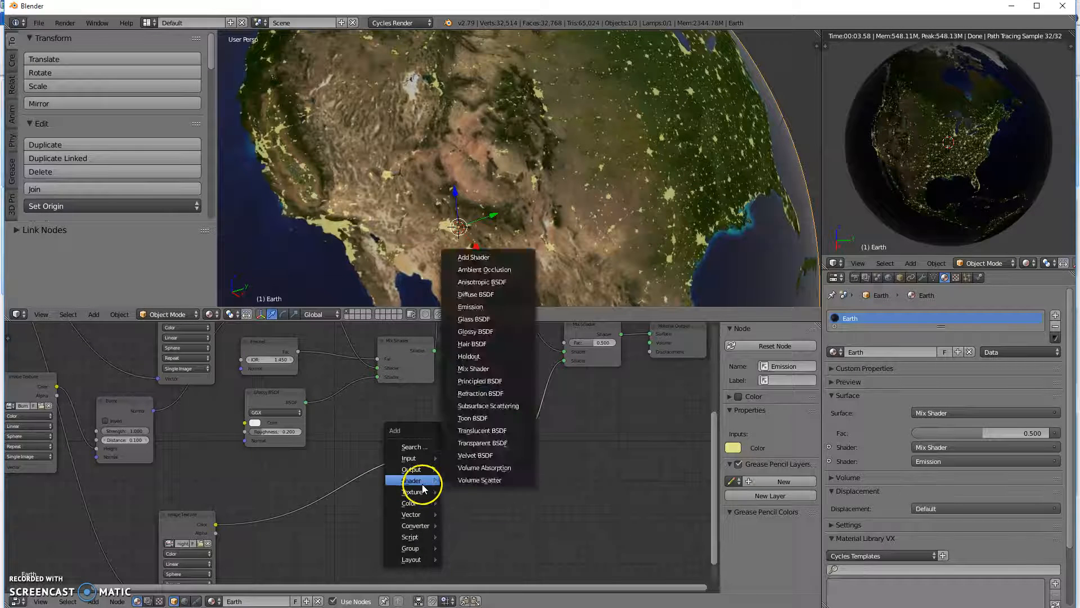
{"action": "mouse_move", "coordinate": [412, 526]}
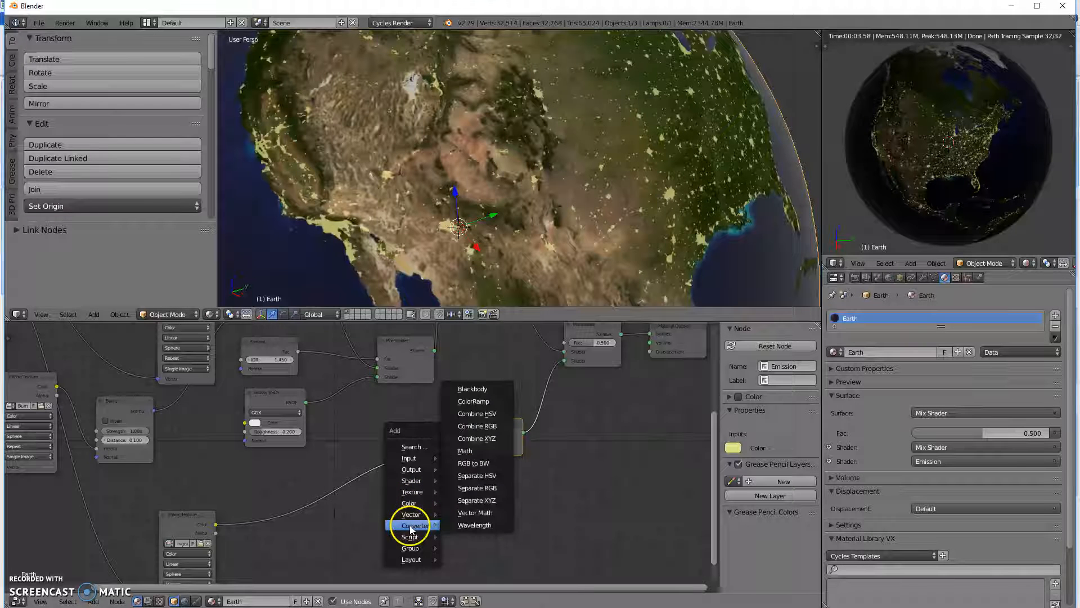
{"action": "left_click", "coordinate": [465, 451]}
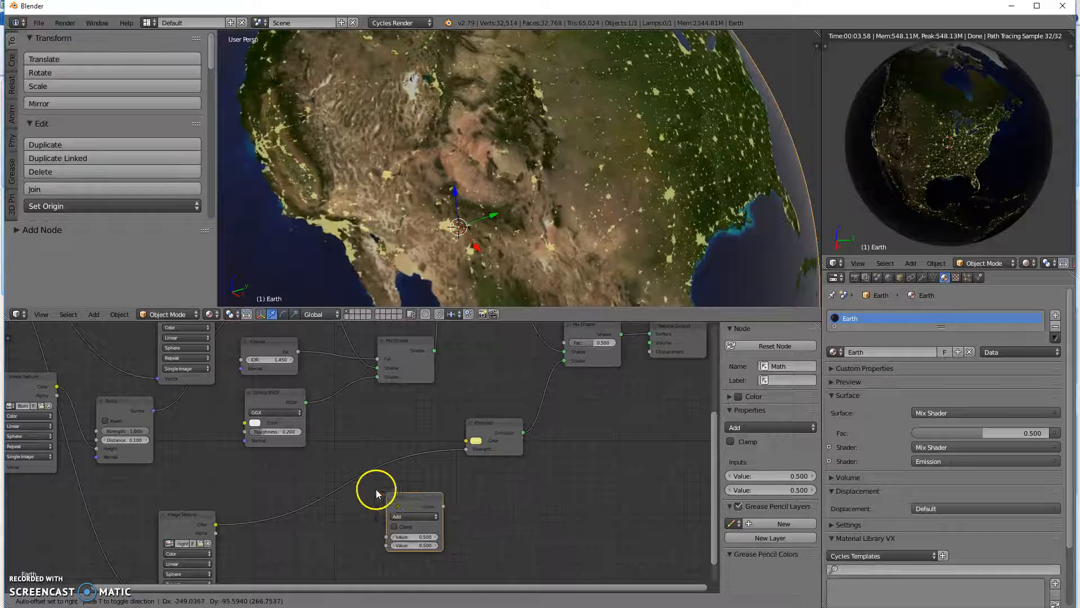
{"action": "left_click", "coordinate": [319, 470]}
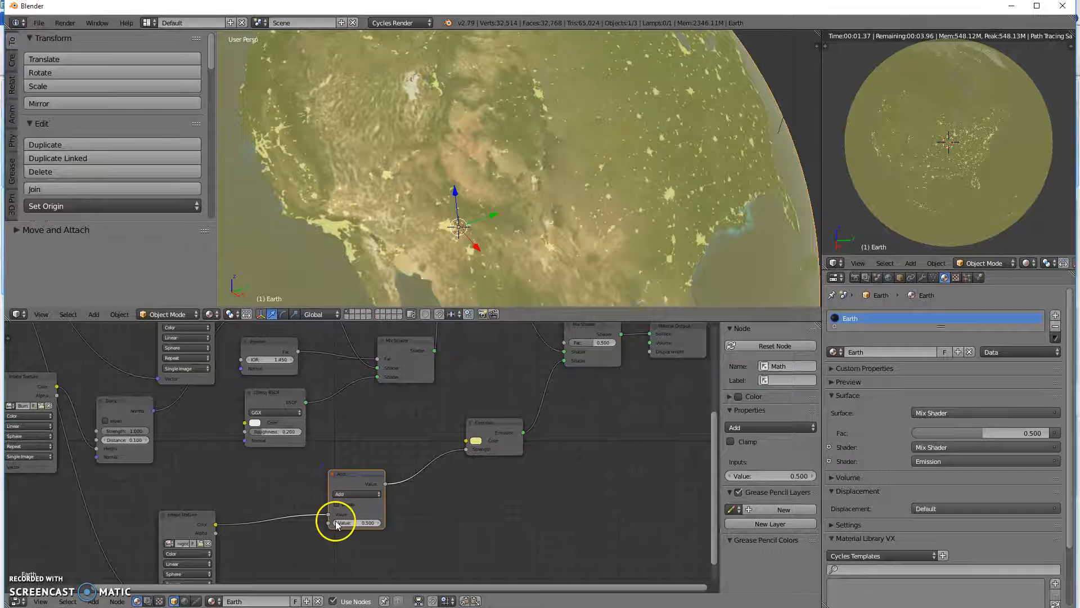
Set the Math node's operation to Multiply and its second value to 10
{"action": "left_click", "coordinate": [350, 494]}
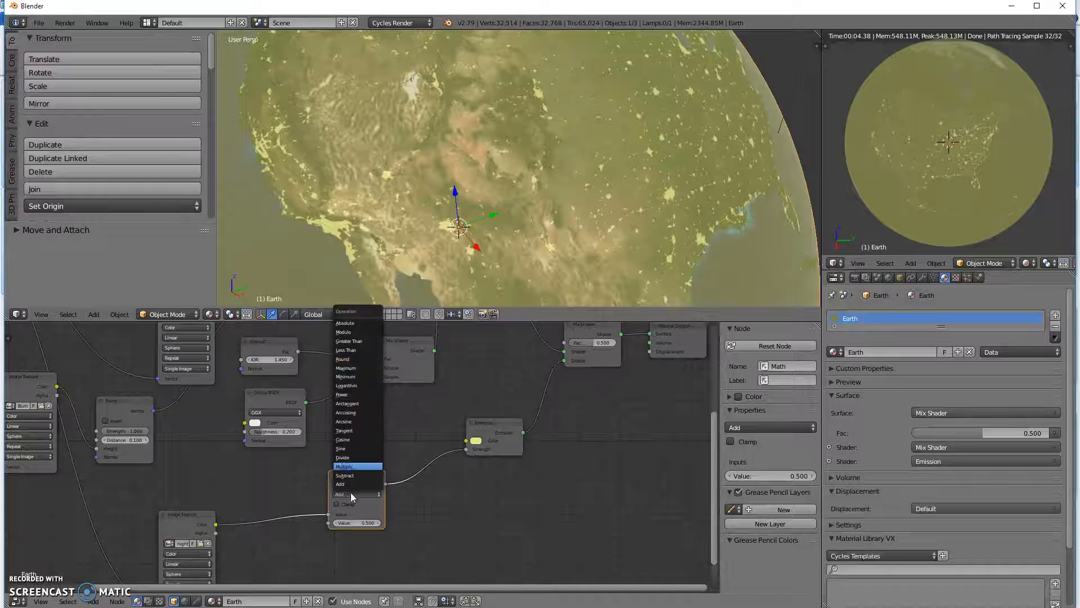
{"action": "left_click", "coordinate": [344, 466]}
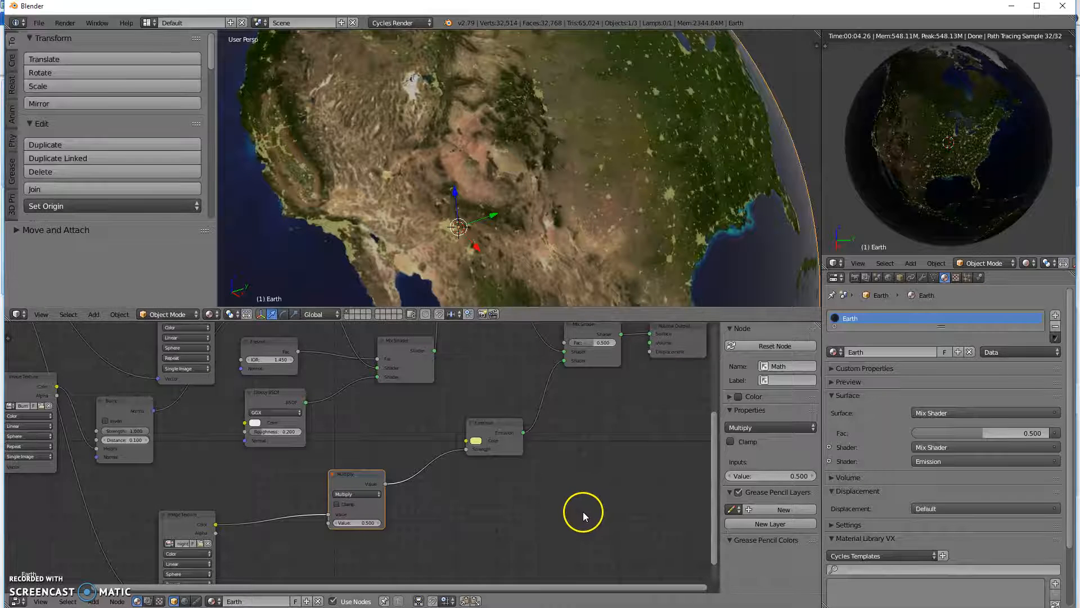
{"action": "left_click", "coordinate": [349, 523]}
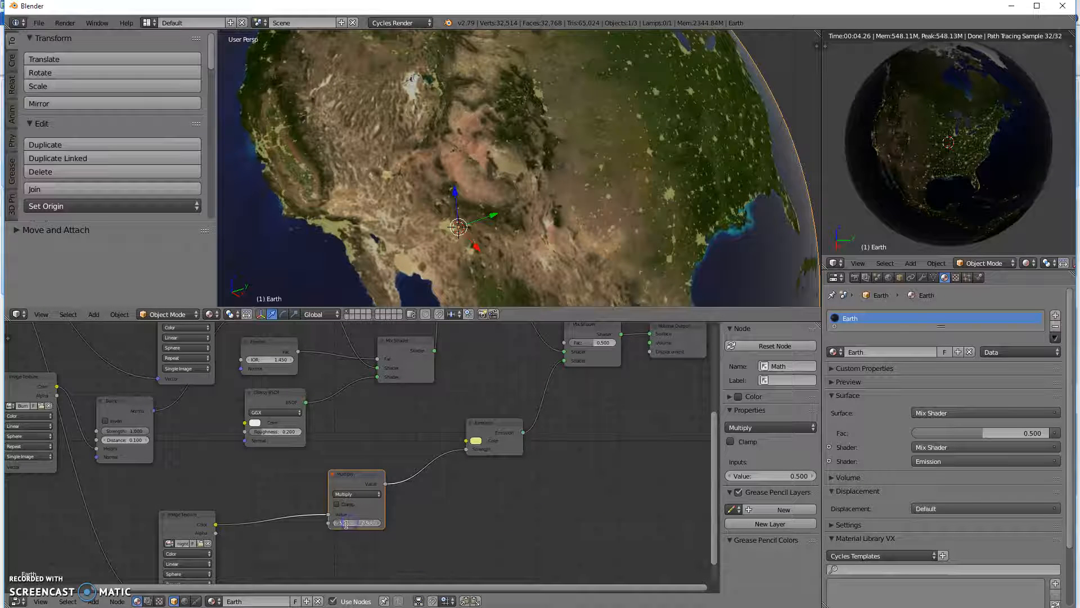
{"action": "type", "text": "10"}
{"action": "key", "text": "Return"}
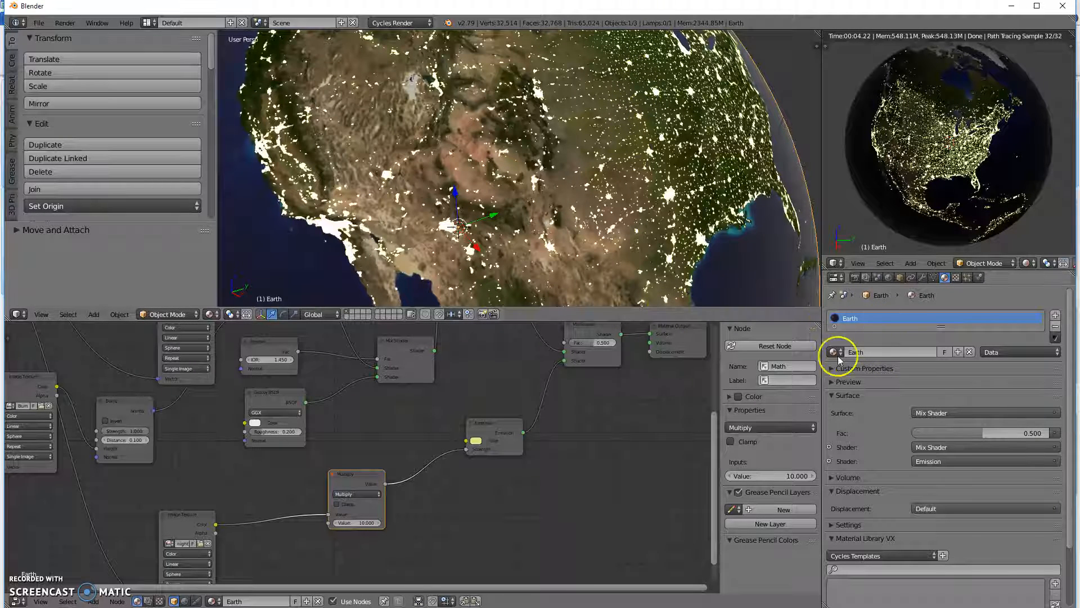
Add a Normal vector node above the Multiply node and space the two nodes apart
{"action": "mouse_move", "coordinate": [608, 212]}
{"action": "middle_mouse_down"}
{"action": "mouse_move", "coordinate": [591, 218]}
{"action": "mouse_move", "coordinate": [633, 209]}
{"action": "mouse_move", "coordinate": [587, 208]}
{"action": "mouse_move", "coordinate": [570, 192]}
{"action": "mouse_move", "coordinate": [597, 206]}
{"action": "middle_mouse_up"}
{"action": "scroll", "coordinate": [604, 211], "scroll_direction": "down", "scroll_amount": 6}
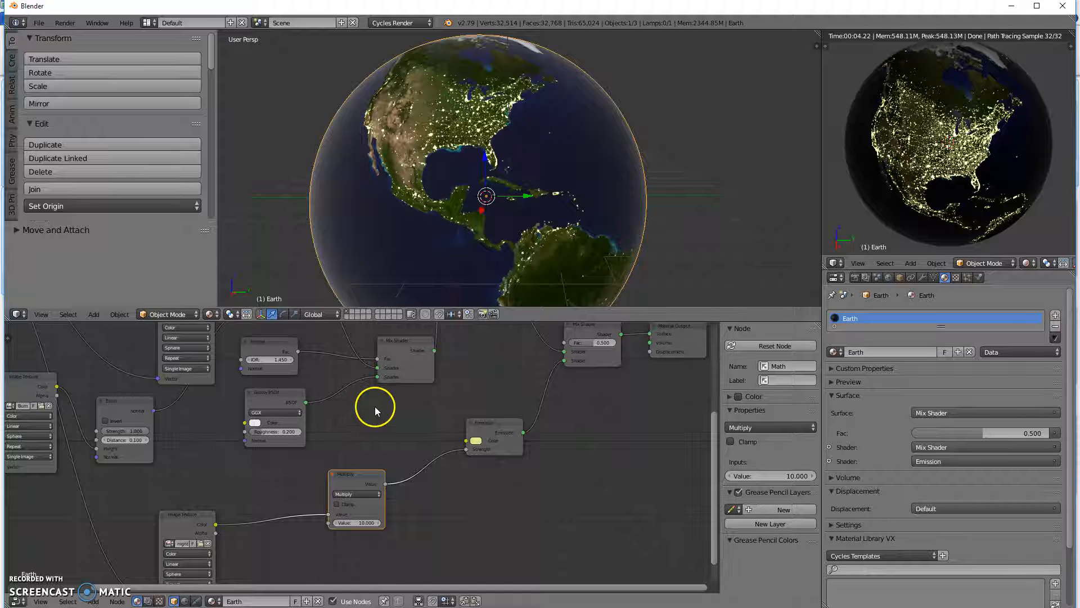
{"action": "key", "text": "shift+a"}
{"action": "mouse_move", "coordinate": [383, 410]}
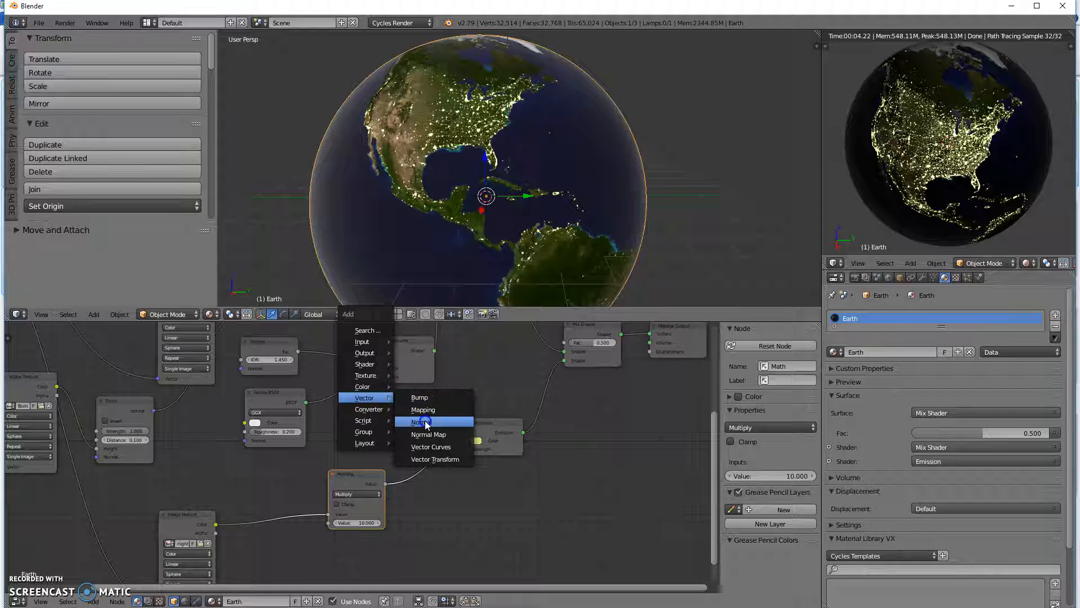
{"action": "left_click", "coordinate": [421, 422]}
{"action": "left_click", "coordinate": [363, 404]}
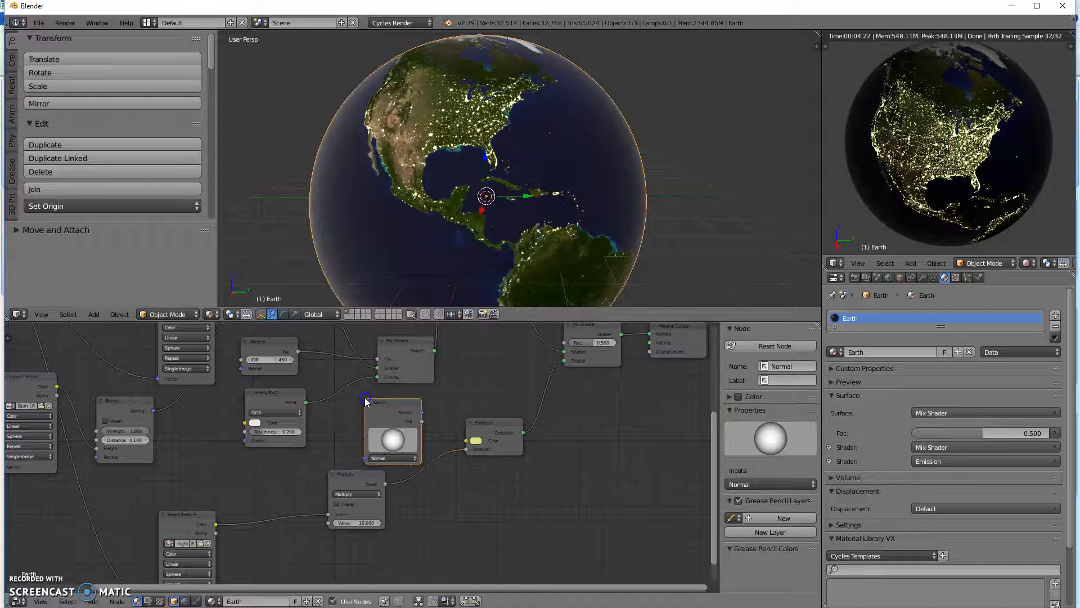
{"action": "left_click_drag", "start_coordinate": [378, 474], "coordinate": [371, 495]}
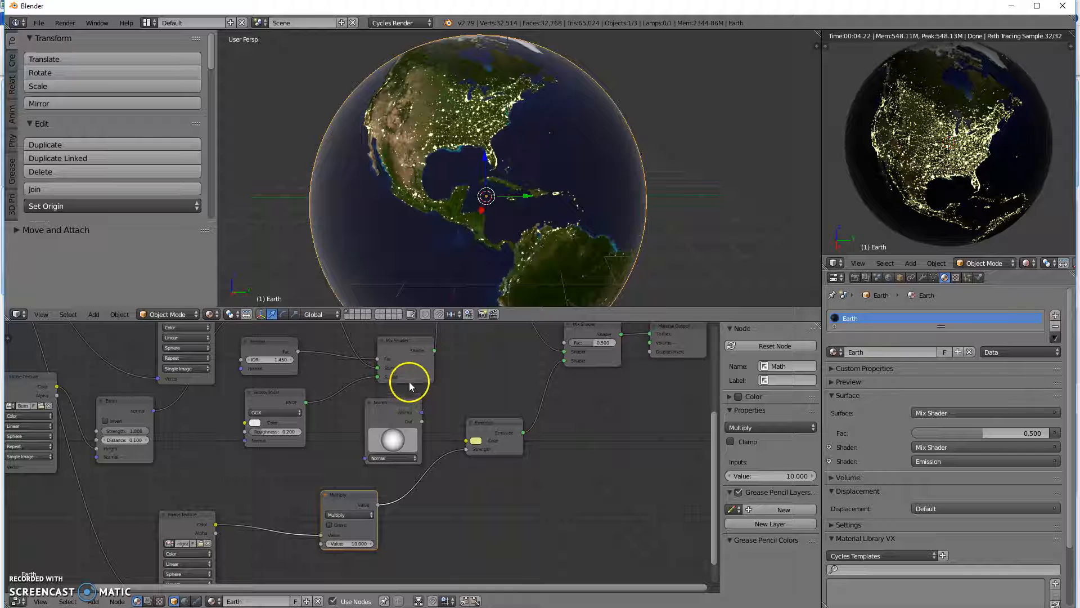
{"action": "left_click_drag", "start_coordinate": [408, 403], "coordinate": [393, 412]}
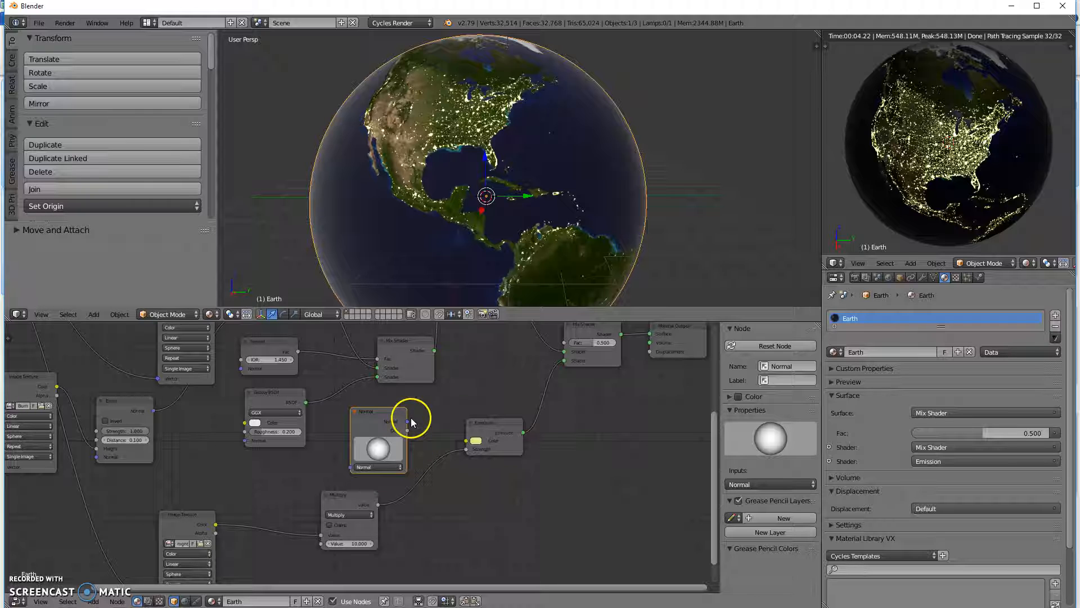
Link the Normal node's Normal output to the final Mix Shader's Fac input and tilt the node's direction sphere sideways
{"action": "left_click_drag", "start_coordinate": [408, 421], "coordinate": [574, 344]}
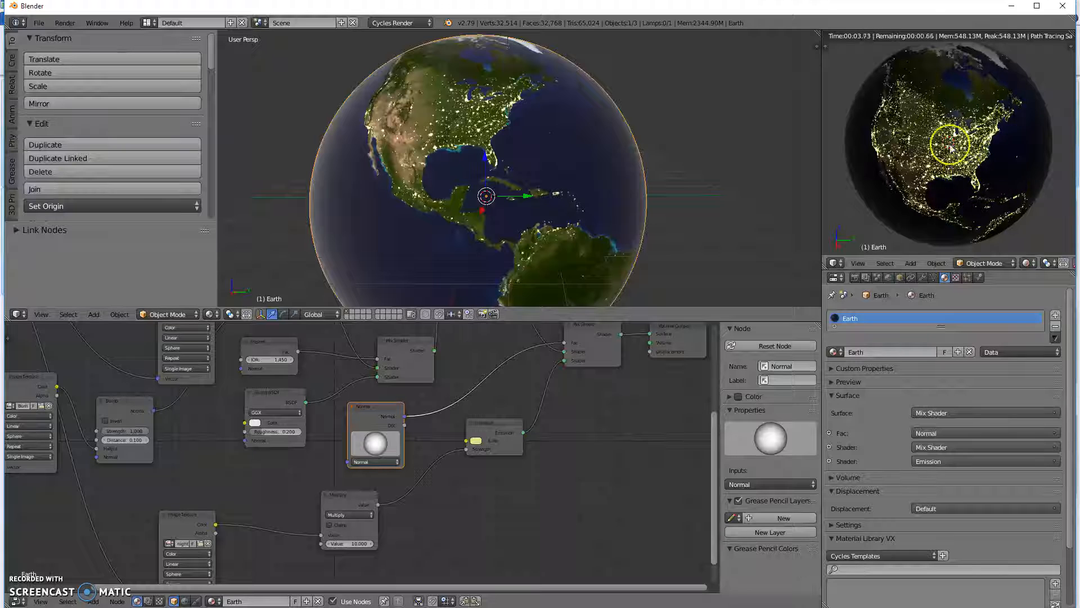
{"action": "middle_click_drag", "start_coordinate": [1013, 128], "coordinate": [964, 172]}
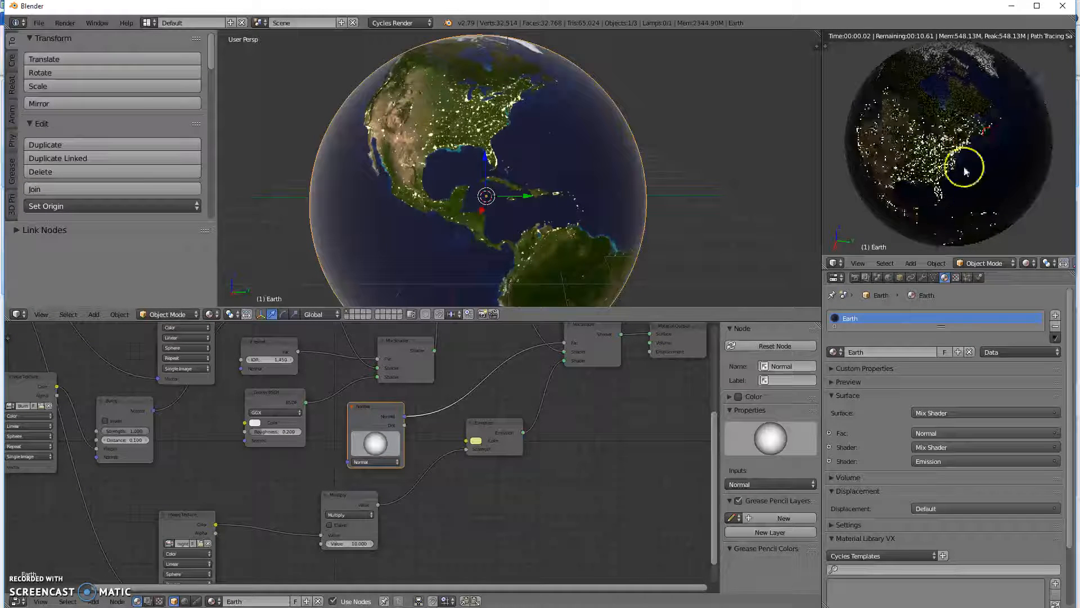
{"action": "mouse_move", "coordinate": [381, 440]}
{"action": "left_mouse_down"}
{"action": "mouse_move", "coordinate": [384, 453]}
{"action": "mouse_move", "coordinate": [360, 445]}
{"action": "mouse_move", "coordinate": [376, 444]}
{"action": "left_mouse_up"}
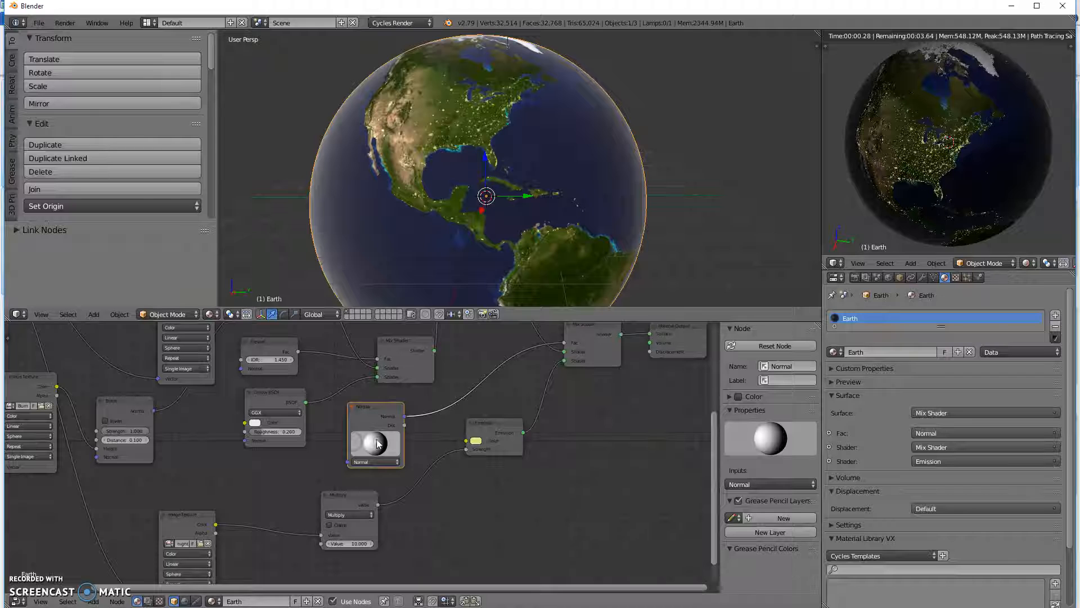
{"action": "middle_click_drag", "start_coordinate": [997, 170], "coordinate": [838, 169]}
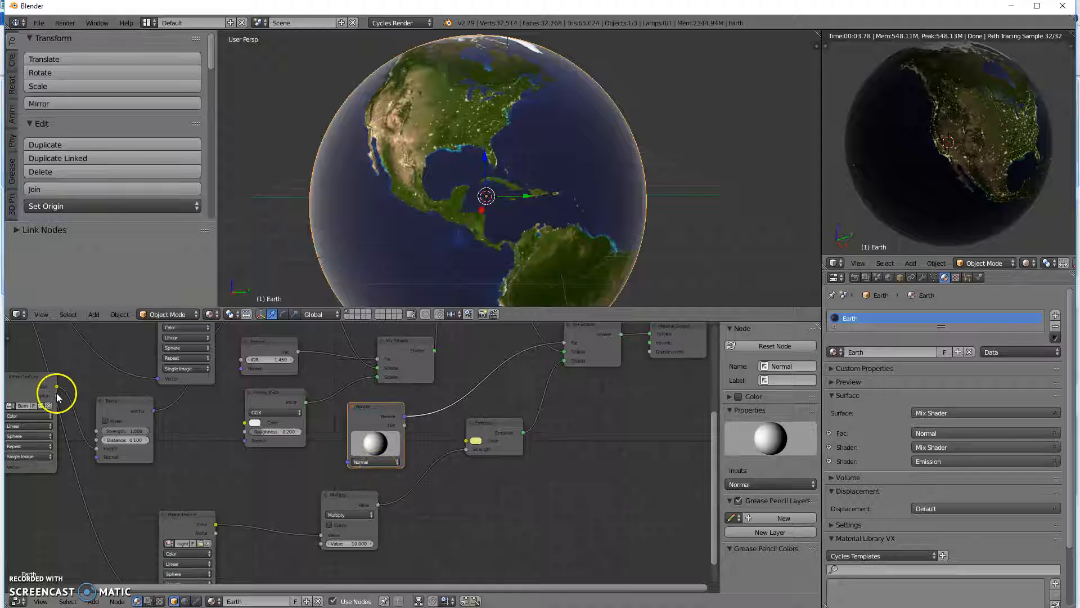
Link the Texture Coordinate node's Generated output to the Normal node's input
{"action": "scroll", "coordinate": [102, 387], "scroll_direction": "down", "scroll_amount": 1}
{"action": "scroll", "coordinate": [101, 387], "scroll_direction": "down", "scroll_amount": 1}
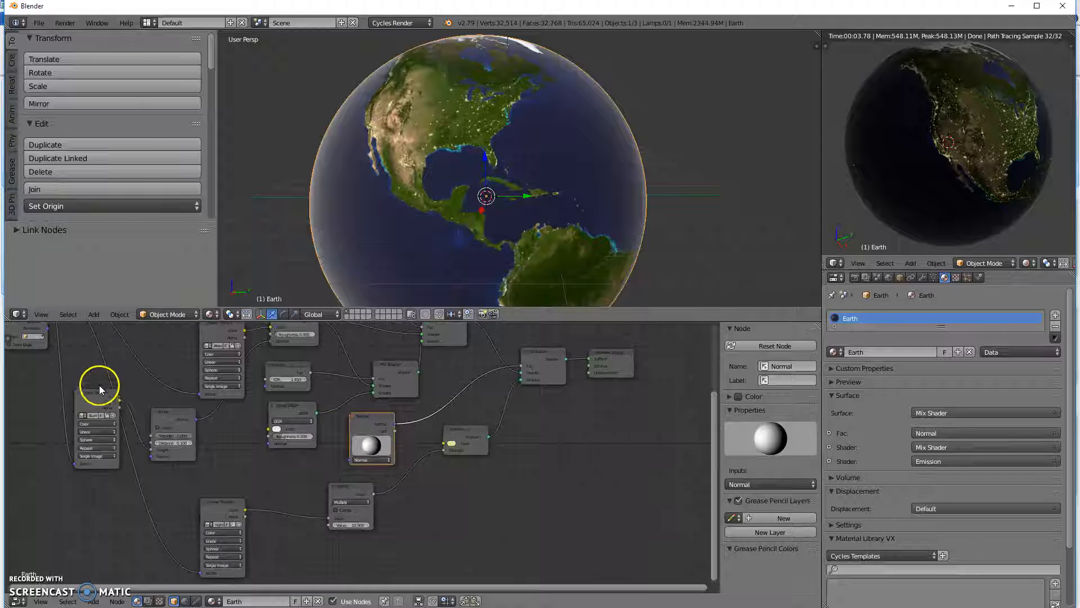
{"action": "middle_click_drag", "start_coordinate": [136, 347], "coordinate": [159, 397]}
{"action": "left_click", "coordinate": [77, 338]}
{"action": "left_click_drag", "start_coordinate": [65, 333], "coordinate": [369, 506]}
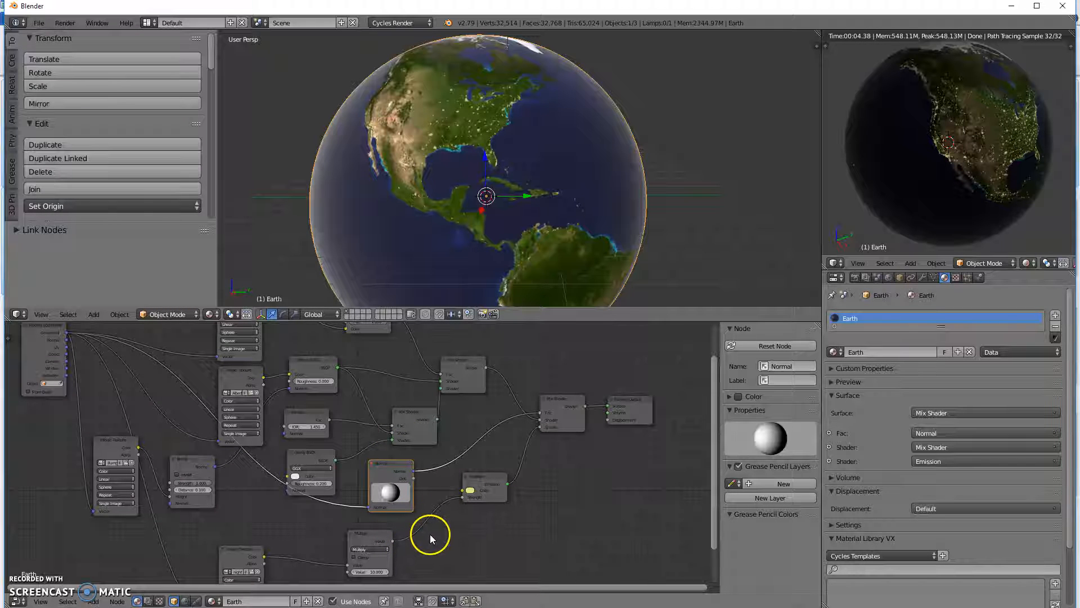
Adjust the Normal node's direction sphere until it is lit almost head-on, checking the city lights in the rendered preview from several angles
{"action": "middle_click_drag", "start_coordinate": [415, 549], "coordinate": [389, 528]}
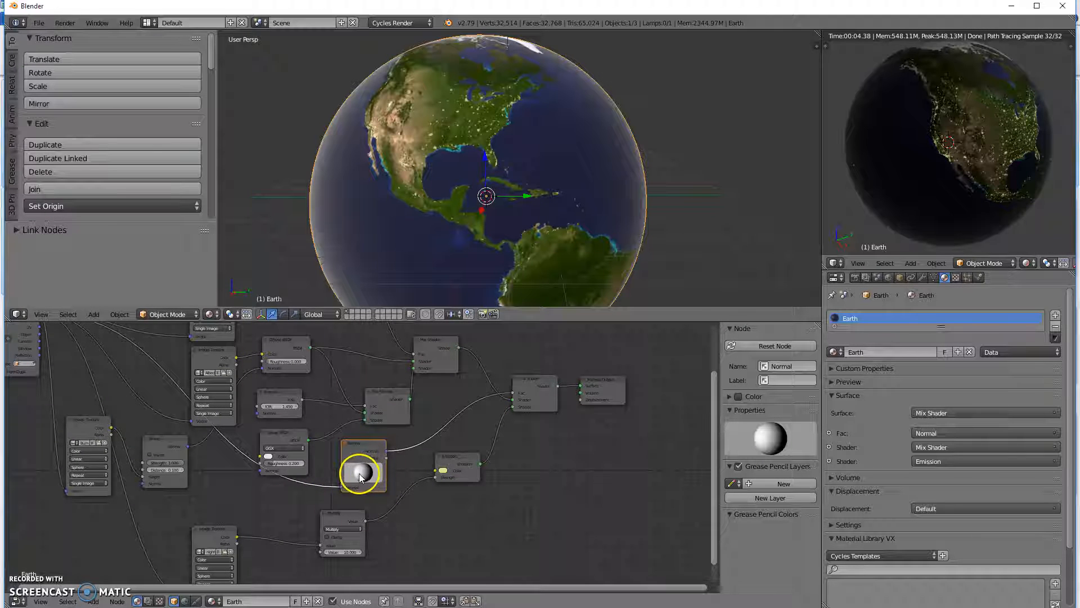
{"action": "middle_click_drag", "start_coordinate": [1065, 147], "coordinate": [947, 142]}
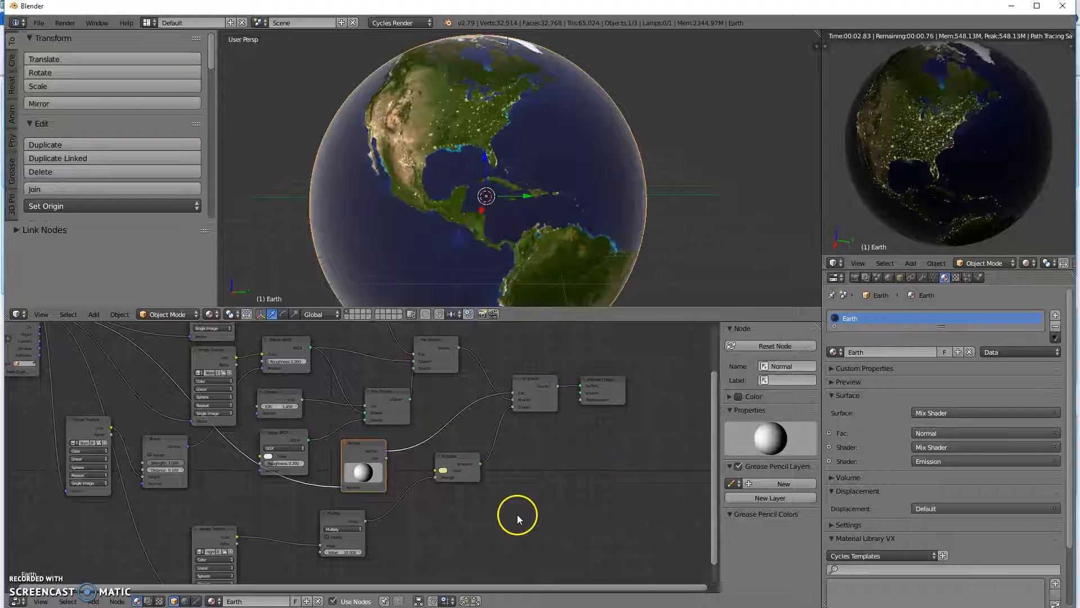
{"action": "left_click_drag", "start_coordinate": [363, 472], "coordinate": [349, 475]}
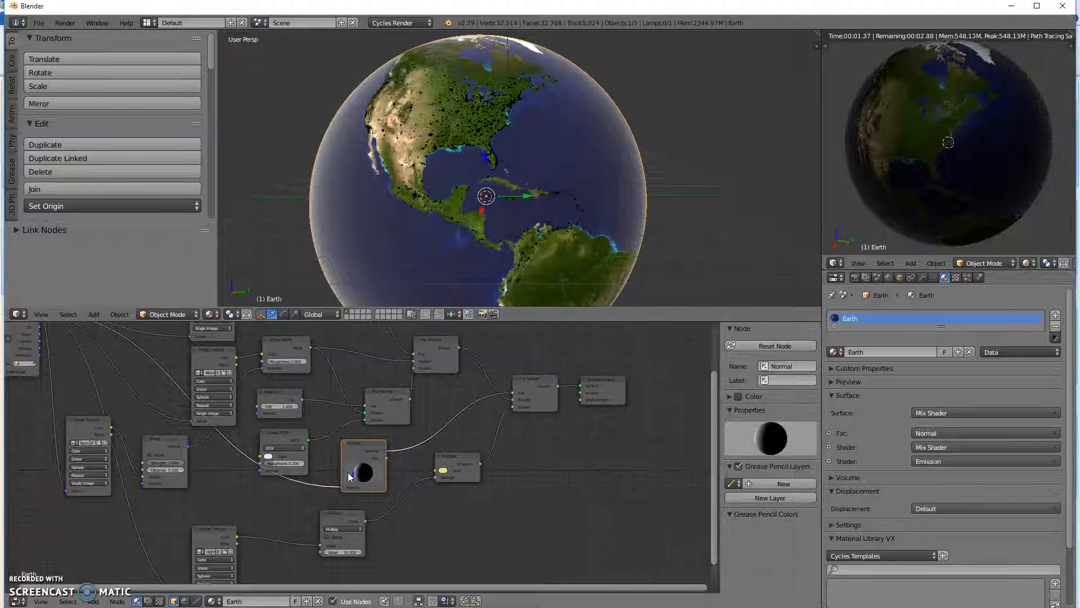
{"action": "middle_click_drag", "start_coordinate": [937, 131], "coordinate": [844, 152]}
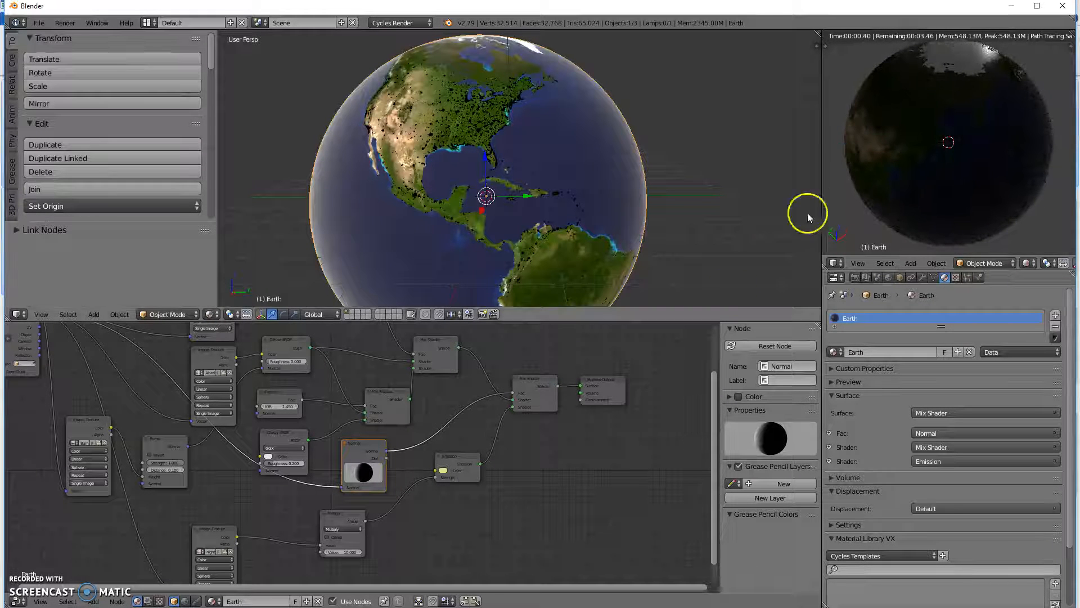
{"action": "left_click_drag", "start_coordinate": [358, 485], "coordinate": [370, 477]}
{"action": "mouse_move", "coordinate": [984, 167]}
{"action": "middle_mouse_down"}
{"action": "mouse_move", "coordinate": [967, 152]}
{"action": "mouse_move", "coordinate": [875, 129]}
{"action": "mouse_move", "coordinate": [1072, 128]}
{"action": "mouse_move", "coordinate": [1063, 157]}
{"action": "mouse_move", "coordinate": [1039, 173]}
{"action": "mouse_move", "coordinate": [951, 203]}
{"action": "mouse_move", "coordinate": [981, 169]}
{"action": "mouse_move", "coordinate": [1001, 168]}
{"action": "mouse_move", "coordinate": [984, 171]}
{"action": "middle_mouse_up"}
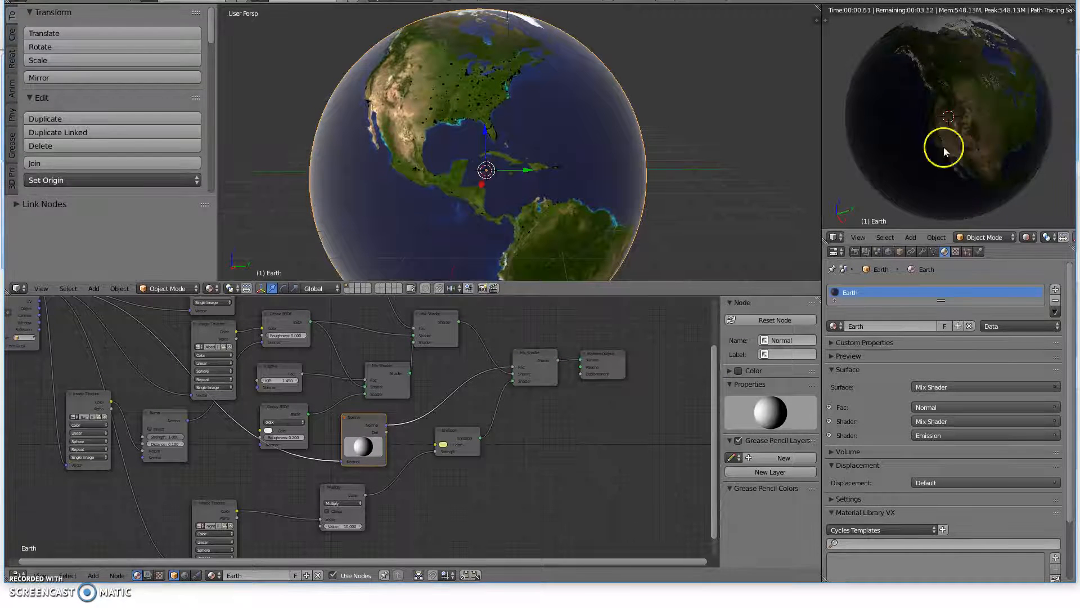
{"action": "mouse_move", "coordinate": [373, 447]}
{"action": "left_mouse_down"}
{"action": "mouse_move", "coordinate": [363, 439]}
{"action": "mouse_move", "coordinate": [384, 451]}
{"action": "left_mouse_up"}
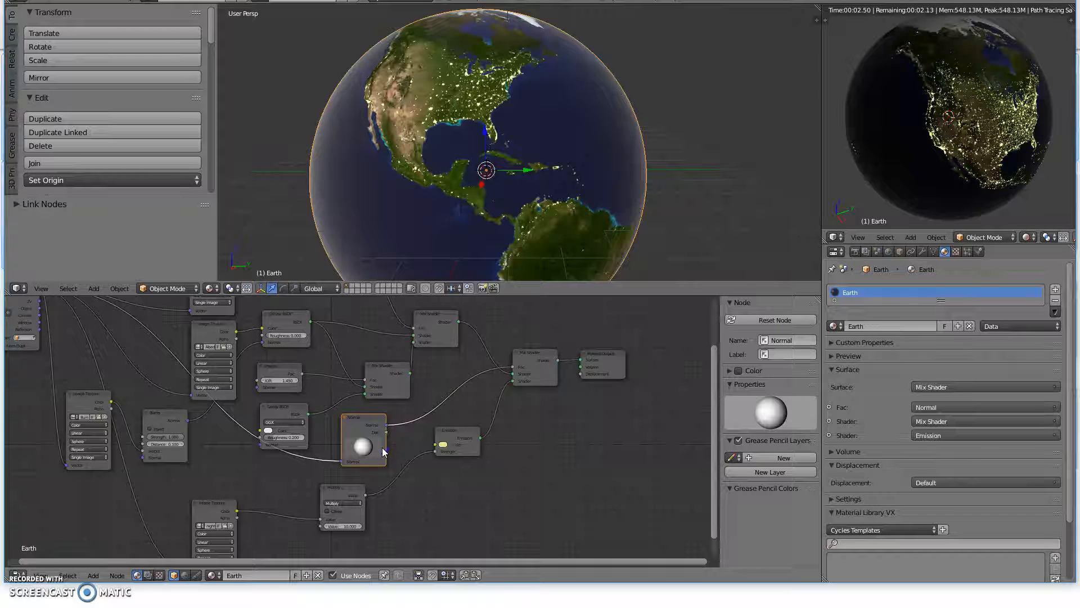
{"action": "left_click_drag", "start_coordinate": [384, 452], "coordinate": [379, 454]}
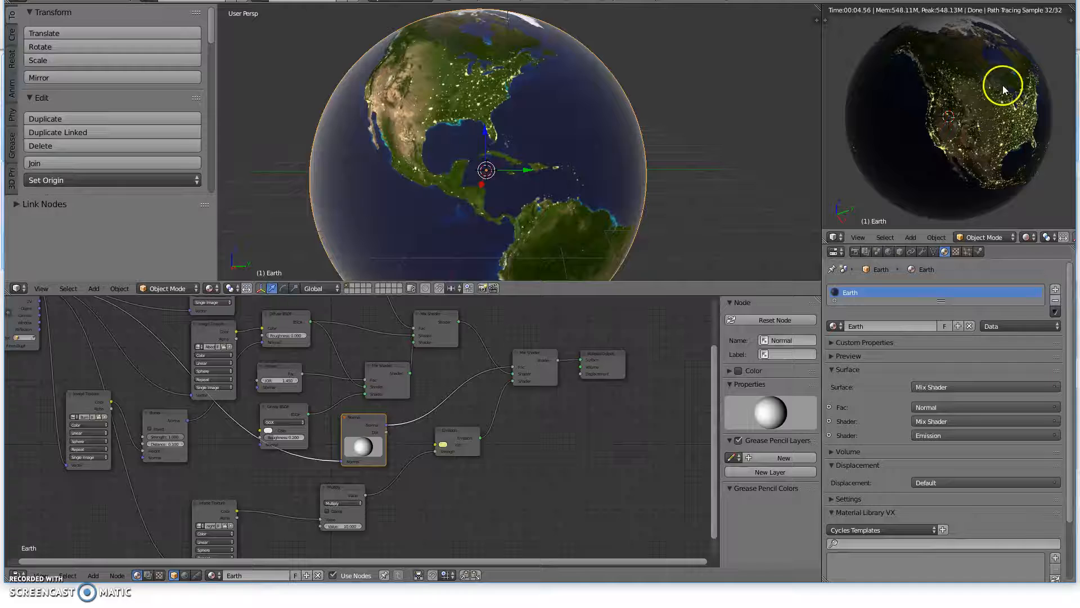
Enable nodes for the World surface and set the Background color to black
{"action": "left_click", "coordinate": [888, 252]}
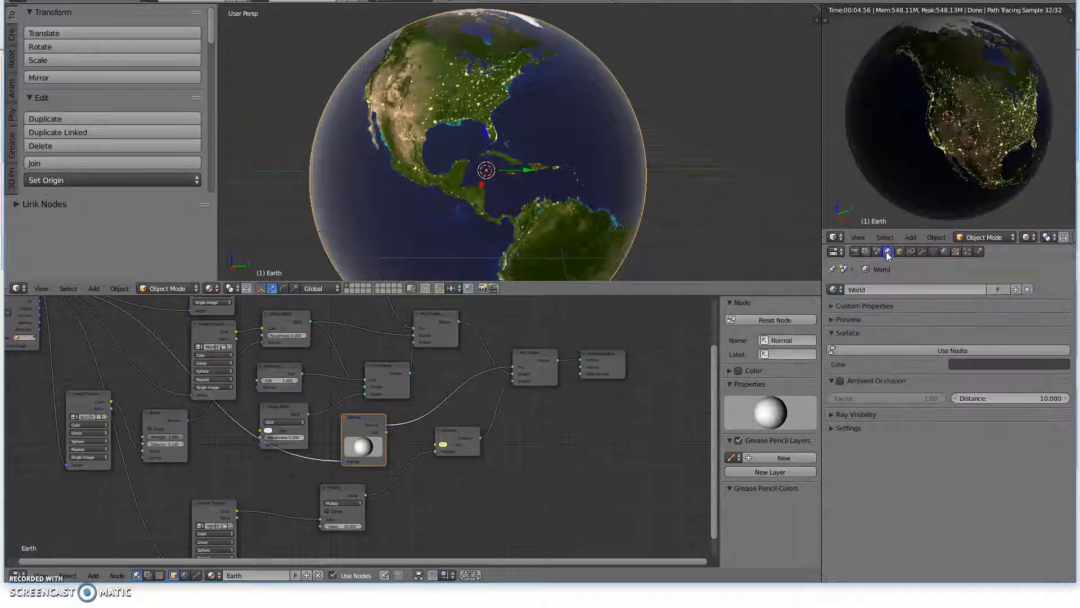
{"action": "left_click", "coordinate": [887, 350]}
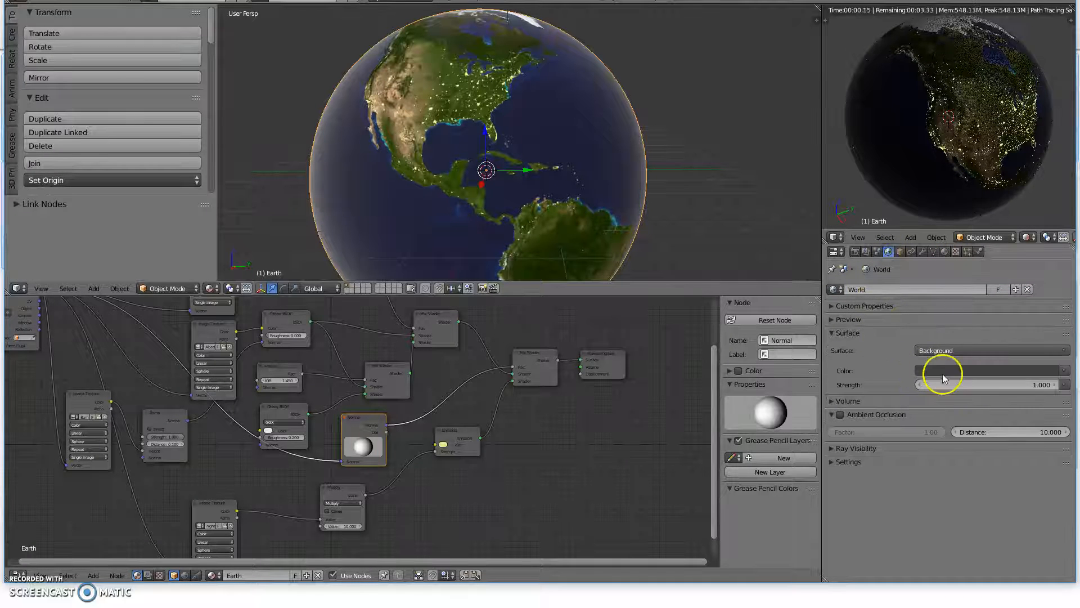
{"action": "left_click", "coordinate": [974, 370]}
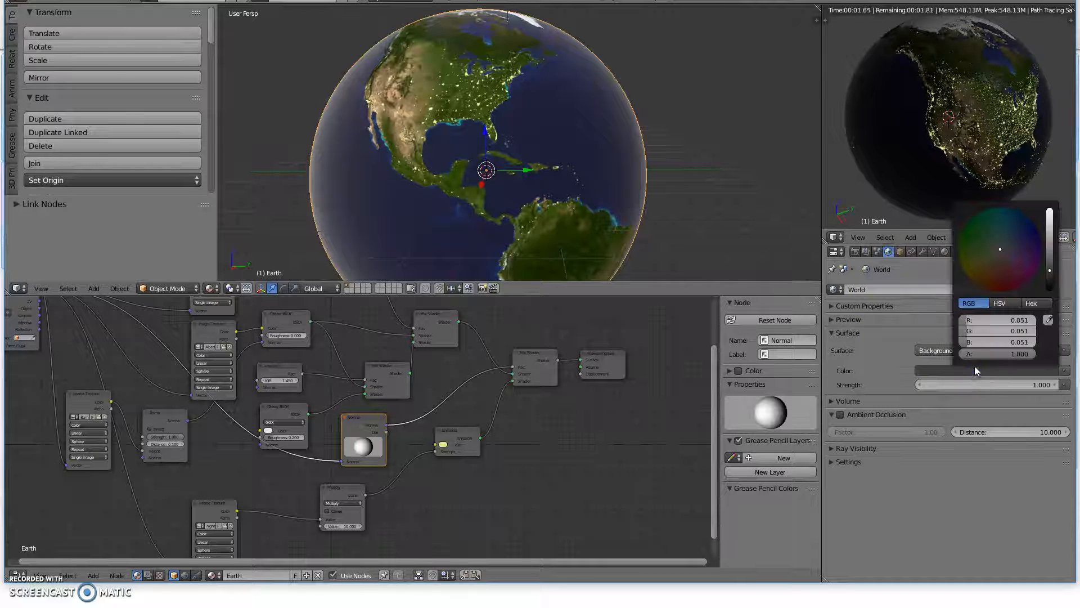
{"action": "left_click", "coordinate": [1050, 273]}
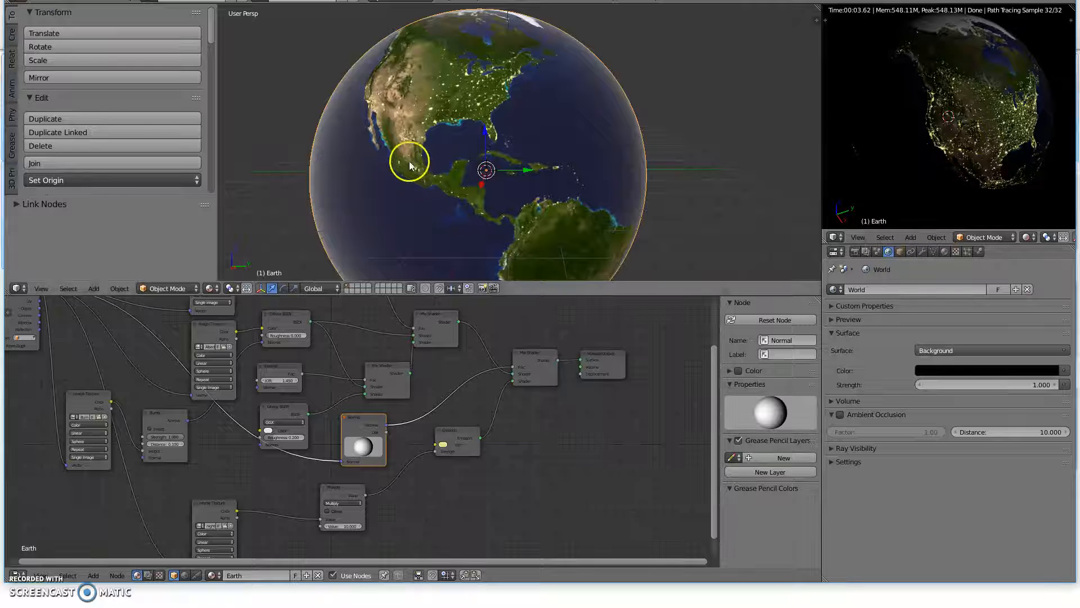
Shift the Diffuse BSDF node slightly to the right, away from its Image Texture node
{"action": "scroll", "coordinate": [349, 498], "scroll_direction": "down", "scroll_amount": 1}
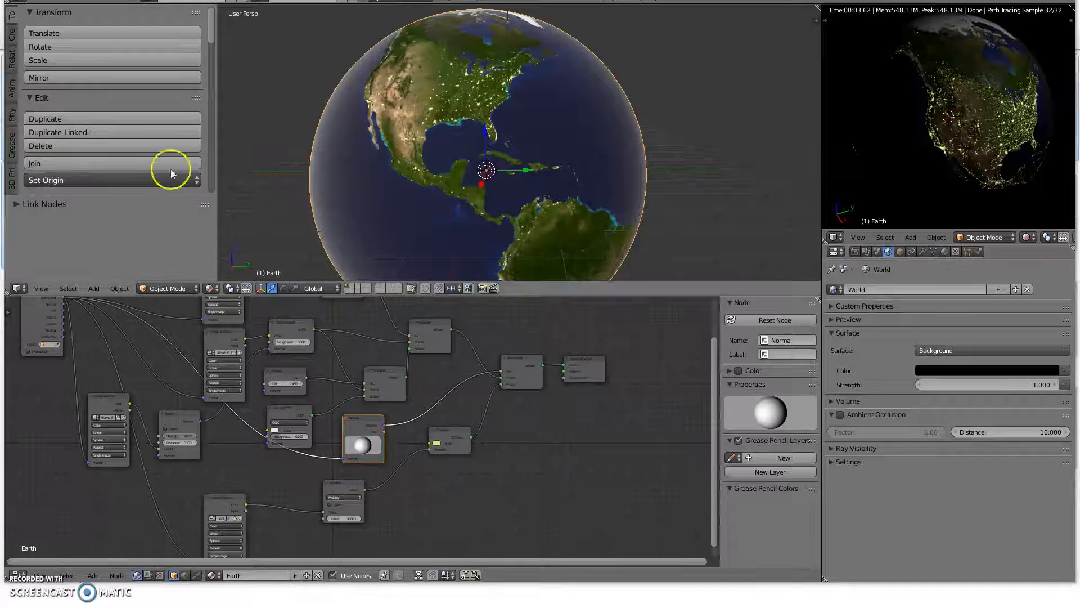
{"action": "scroll", "coordinate": [461, 79], "scroll_direction": "up", "scroll_amount": 3}
{"action": "scroll", "coordinate": [462, 79], "scroll_direction": "down", "scroll_amount": 1}
{"action": "middle_click_drag", "start_coordinate": [461, 80], "coordinate": [484, 100]}
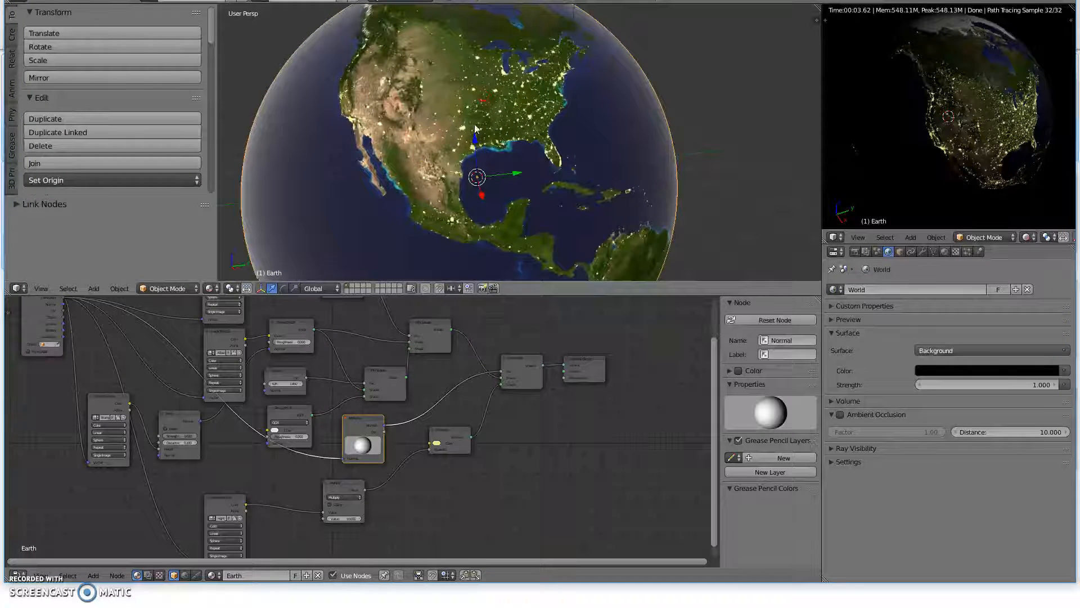
{"action": "left_click", "coordinate": [293, 326]}
{"action": "left_click_drag", "start_coordinate": [296, 325], "coordinate": [298, 326]}
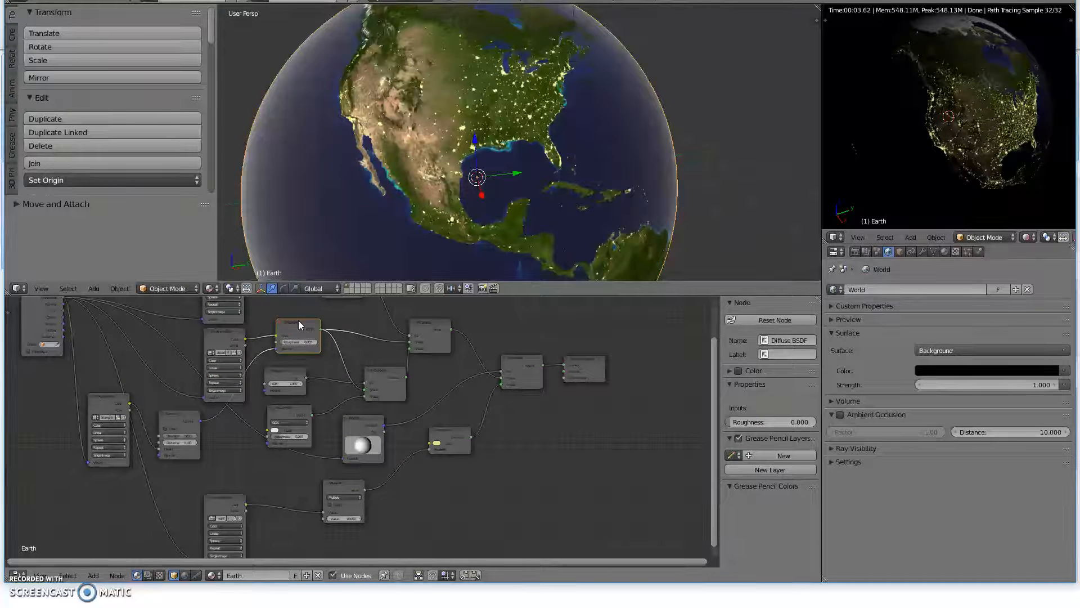